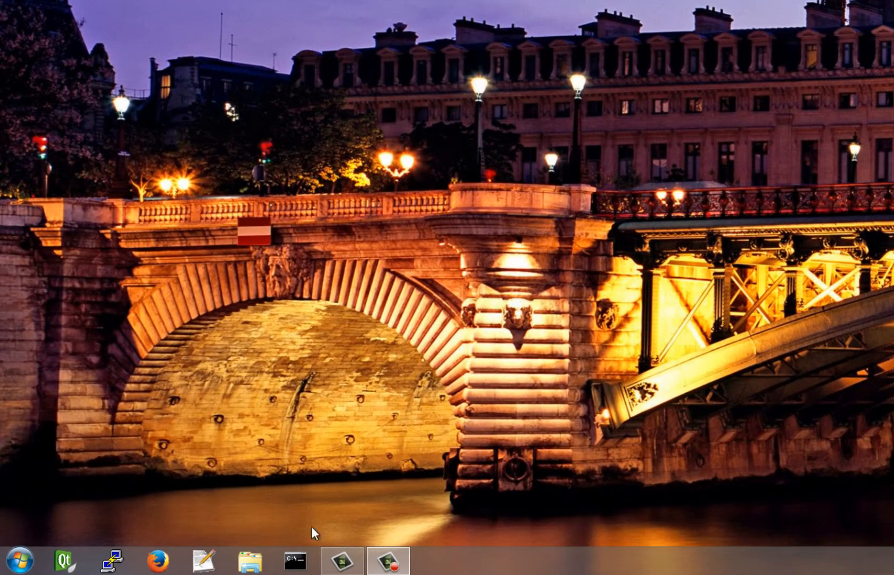
Step: Launch Girder Local and check in the plugin settings that the Promixis PIR-1 / PIR-4 Plugin is enabled
left_click(20, 560)
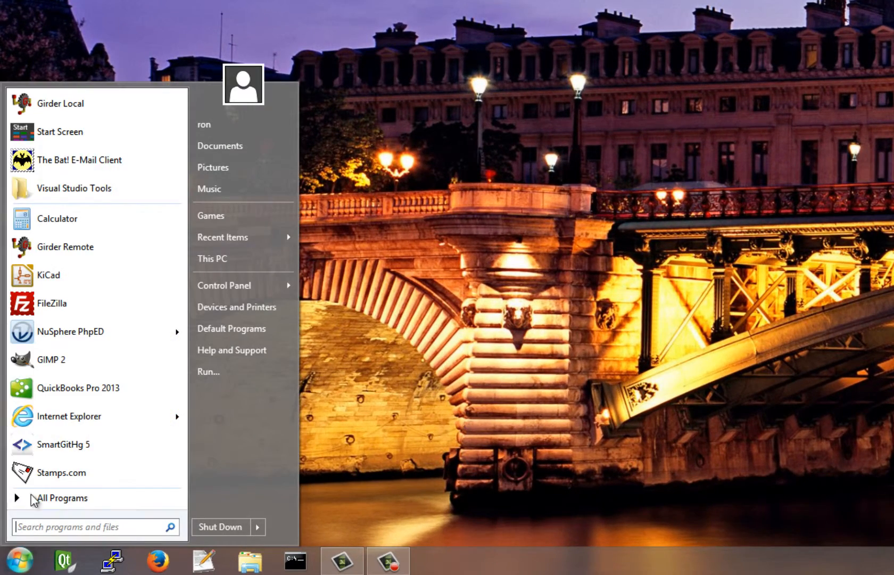
left_click(75, 105)
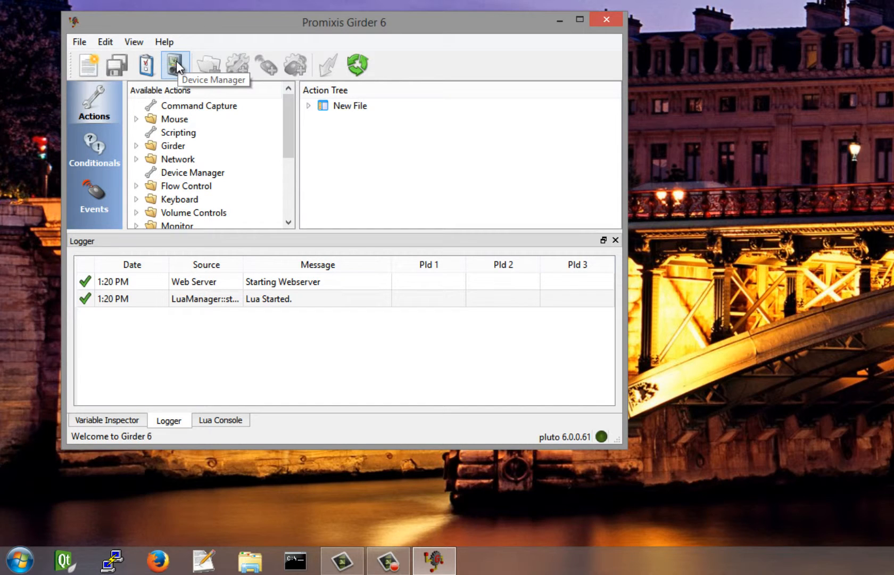
left_click(147, 65)
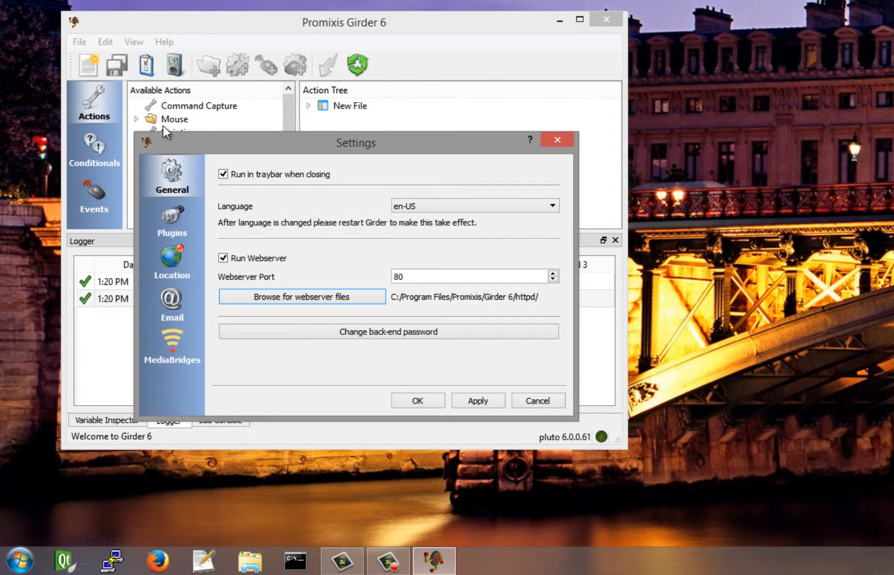
left_click(176, 226)
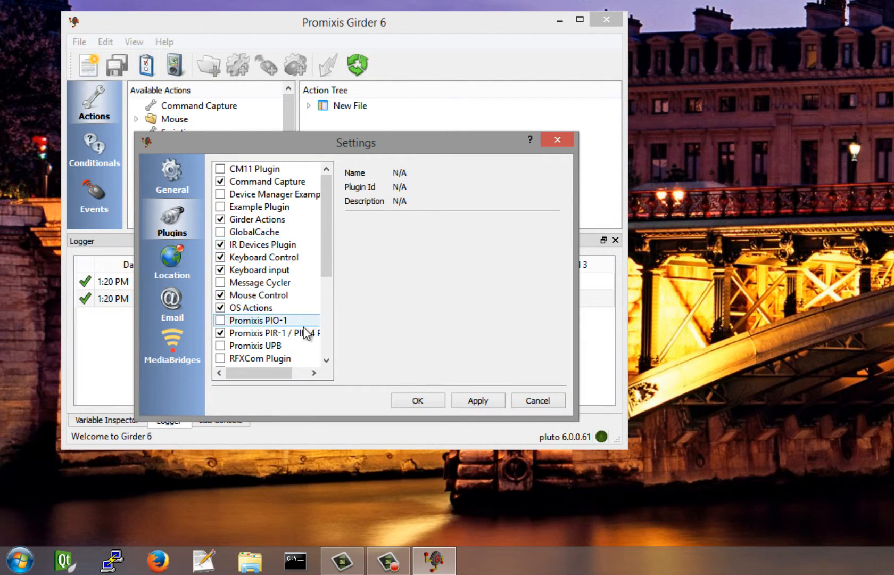
left_click(235, 334)
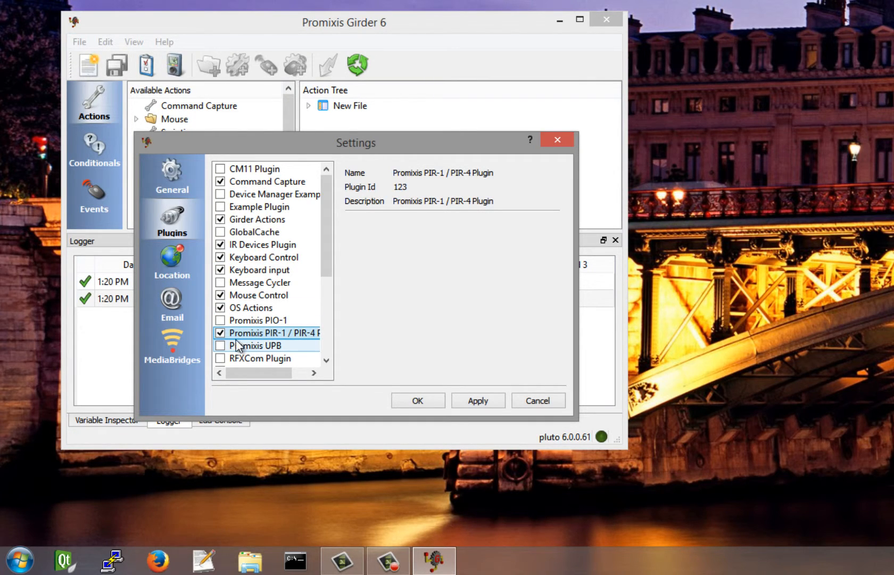
left_click(418, 401)
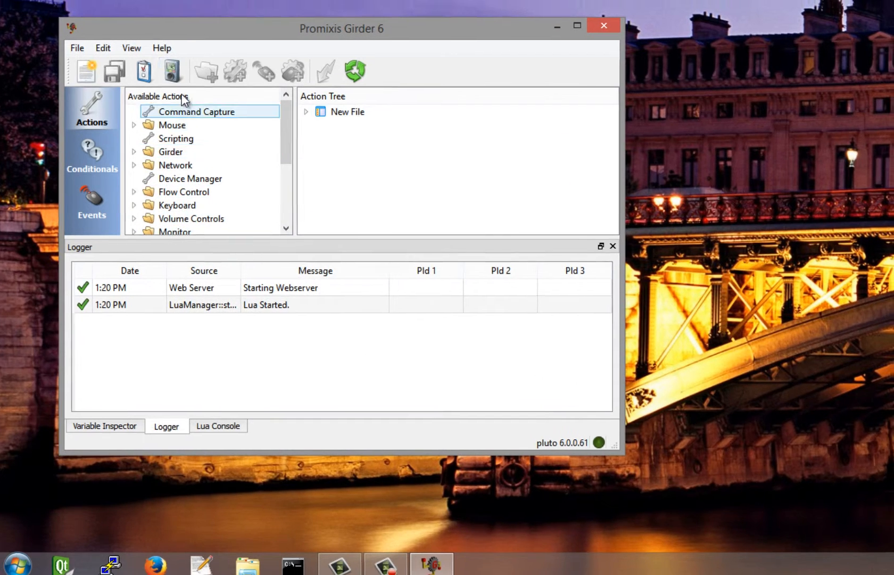
Step: Open the Device Manager and select the existing IR Devices component
left_click(171, 70)
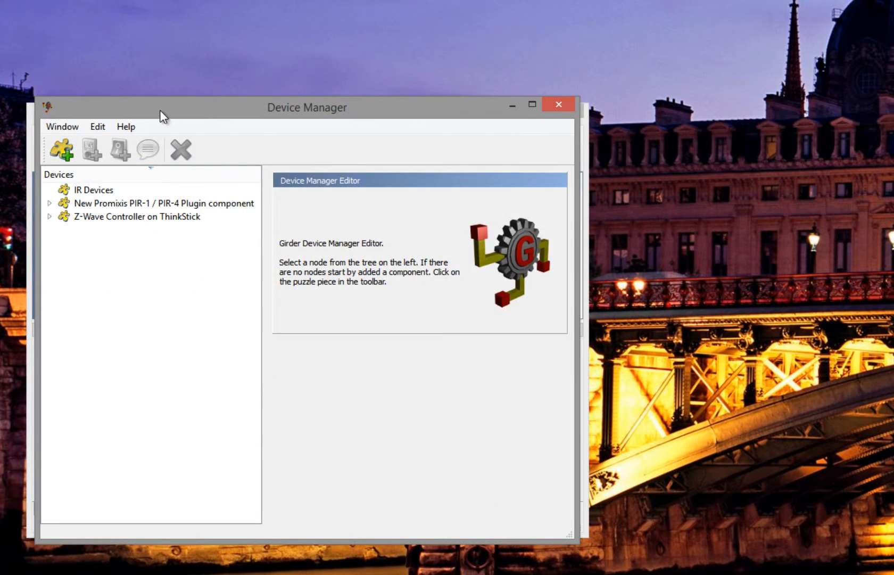
left_click_drag(162, 116, 314, 37)
left_click(254, 115)
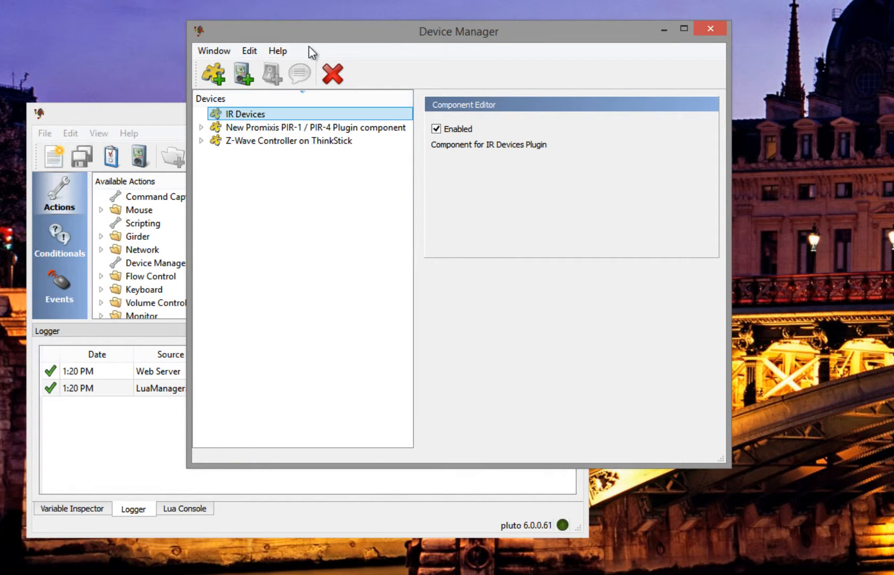
double_click(200, 29)
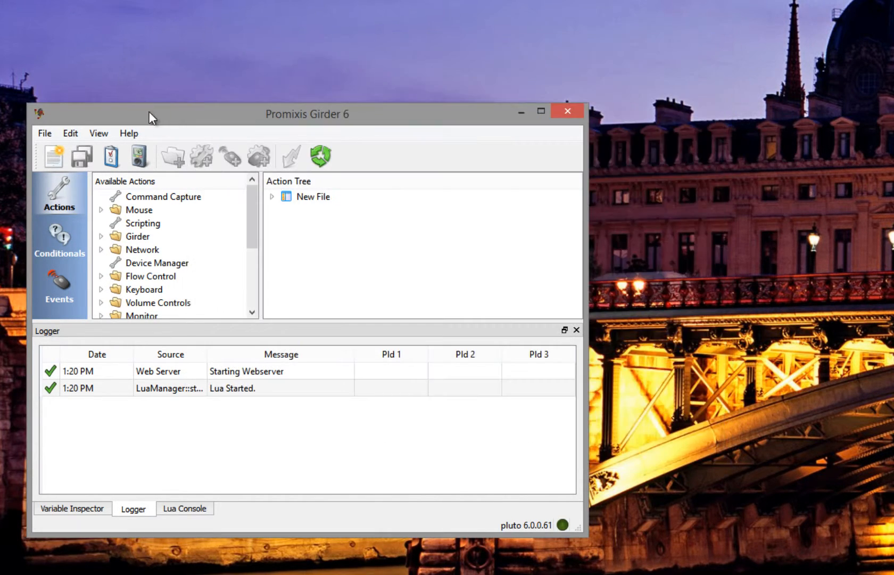
left_click(97, 134)
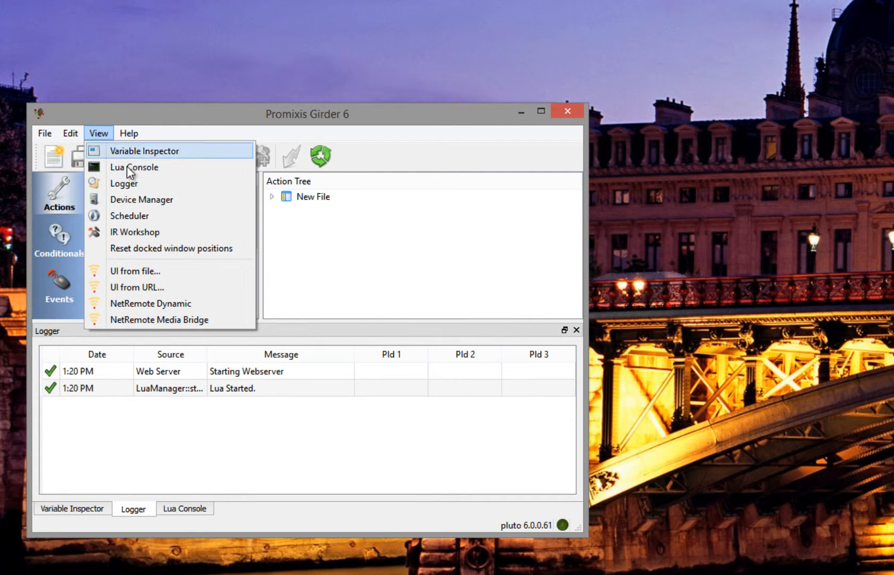
left_click(153, 199)
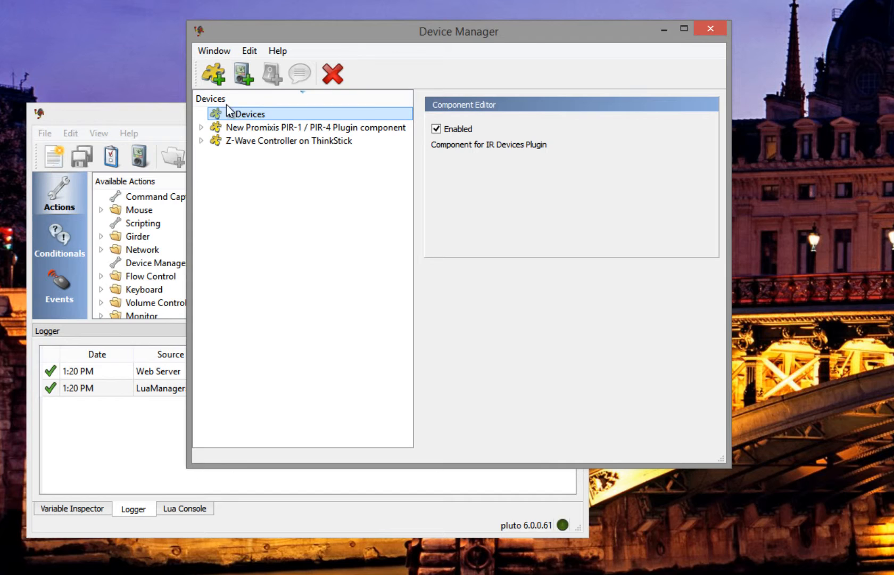
left_click(213, 79)
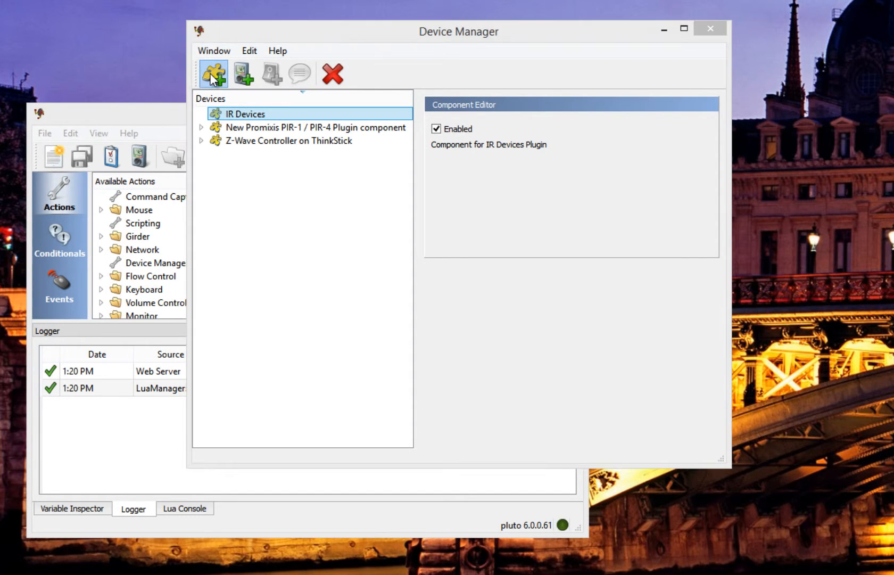
left_click(355, 218)
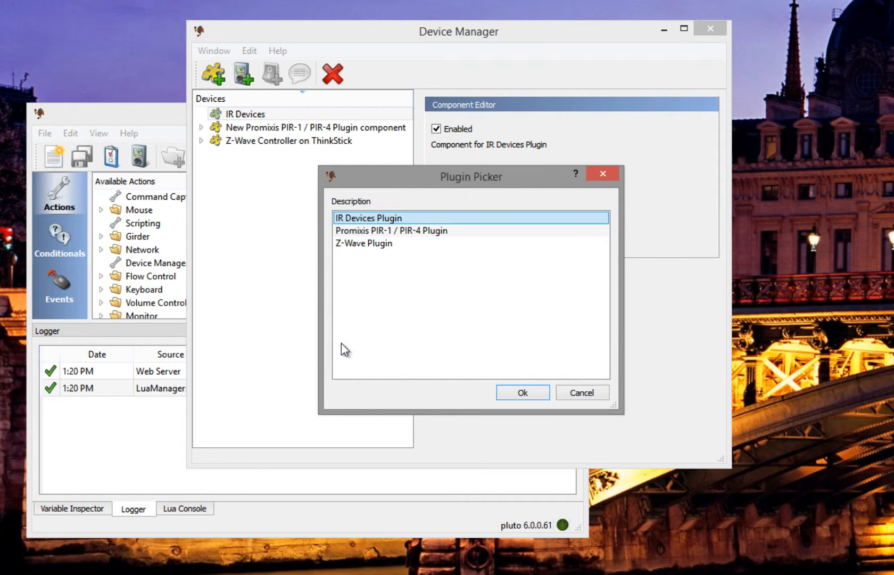
left_click(590, 395)
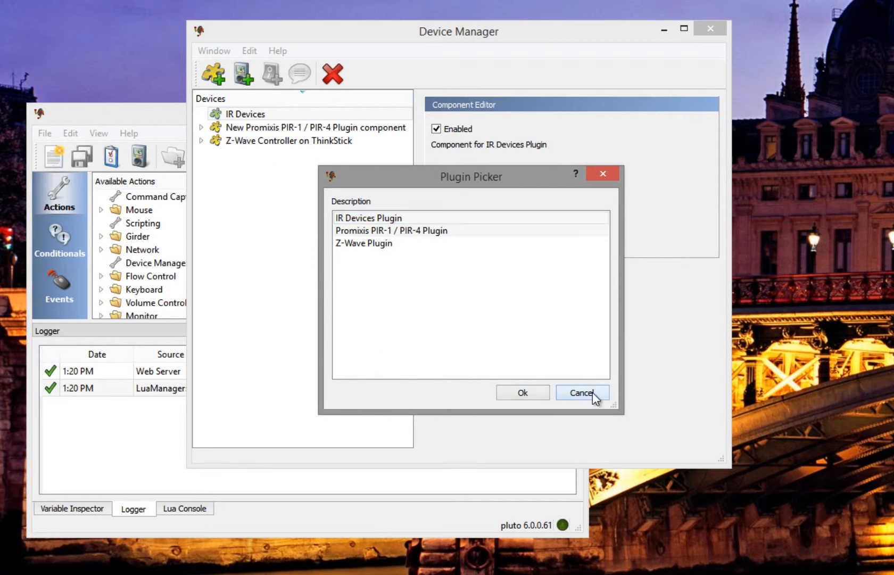
Step: Delete the existing IR Devices component and add a new component based on the IR Devices Plugin
left_click(341, 77)
left_click(446, 271)
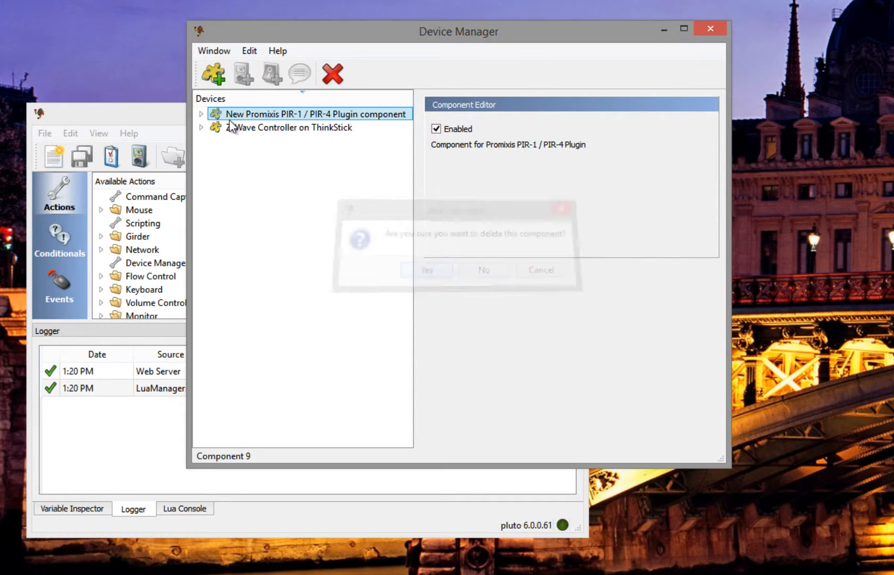
left_click(213, 75)
left_click(372, 218)
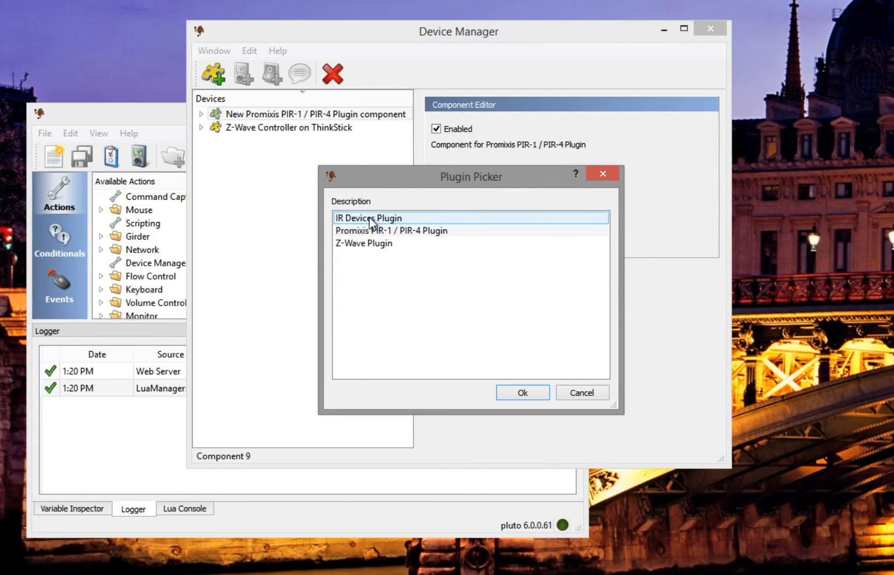
left_click(522, 393)
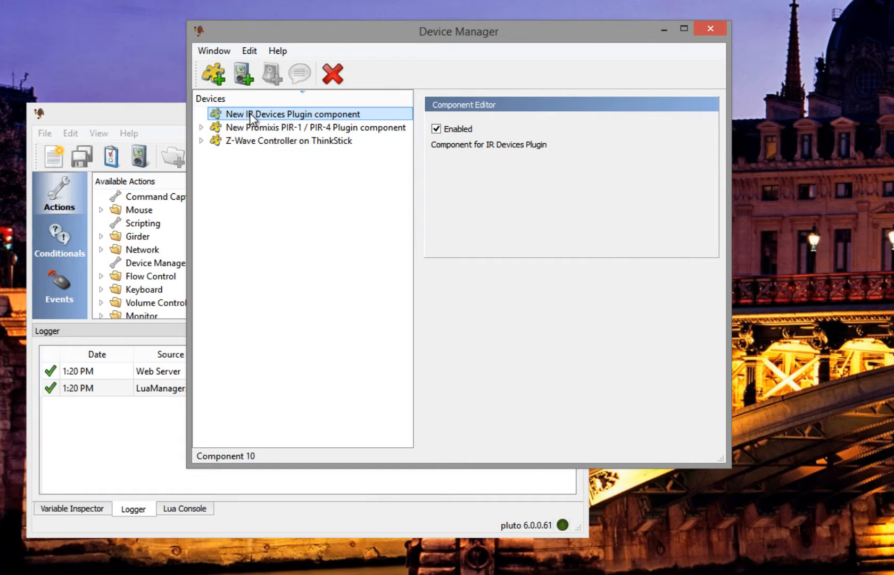
Step: Add a device named cablebox to the new IR Devices Plugin component
left_click(243, 76)
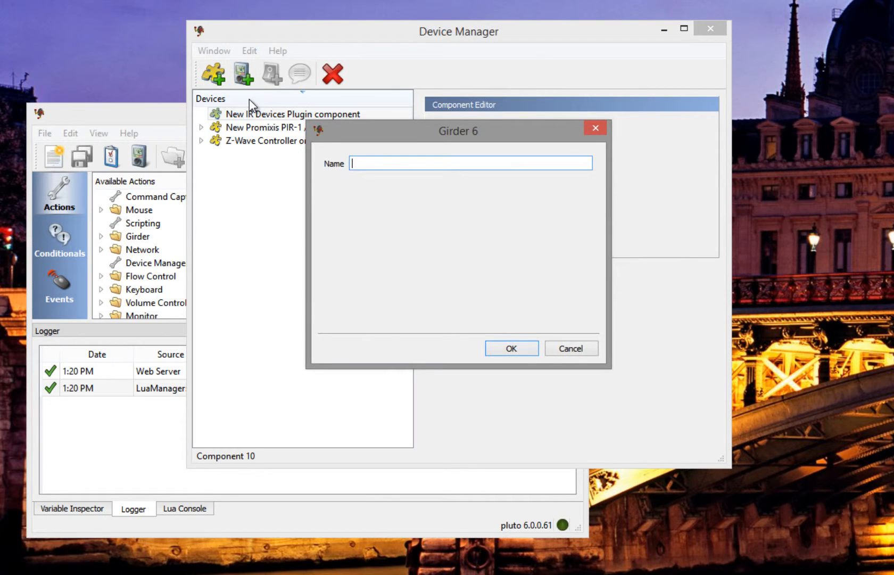
type("cablebox")
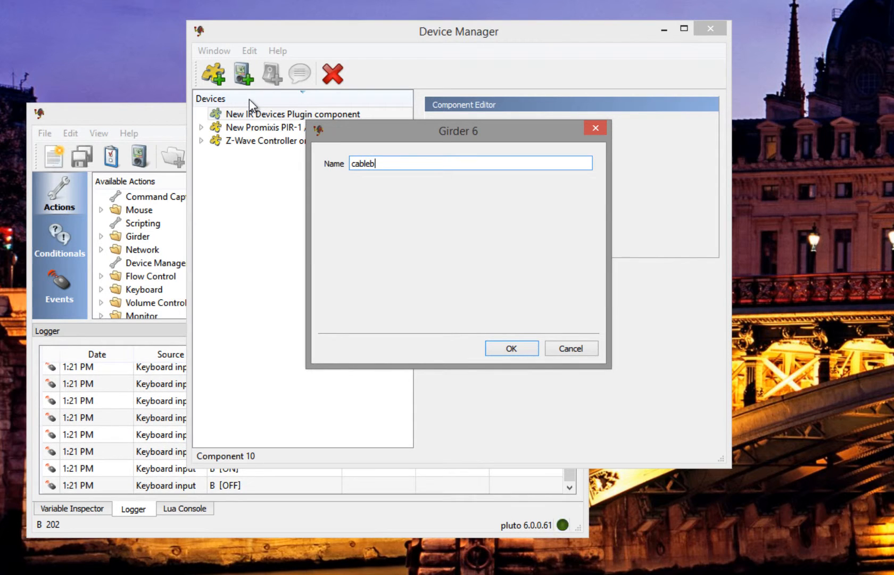
left_click(508, 349)
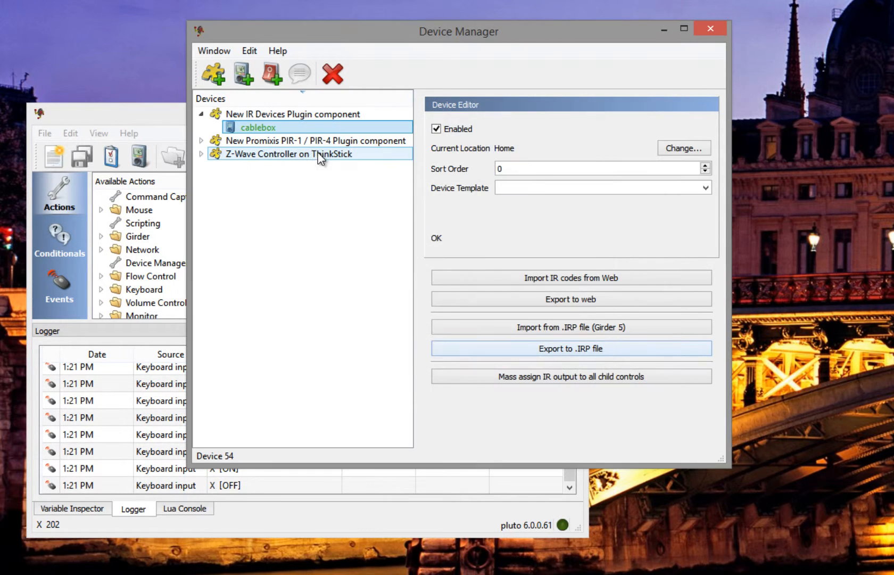
Step: Start importing IR codes from the web for the cablebox device, with the PIR-1's Front control as output
left_click(586, 286)
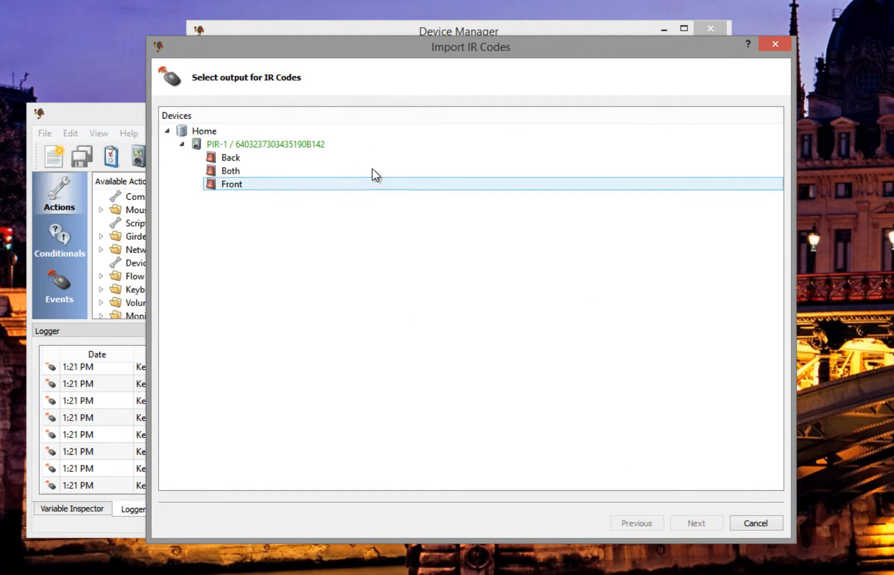
left_click(772, 524)
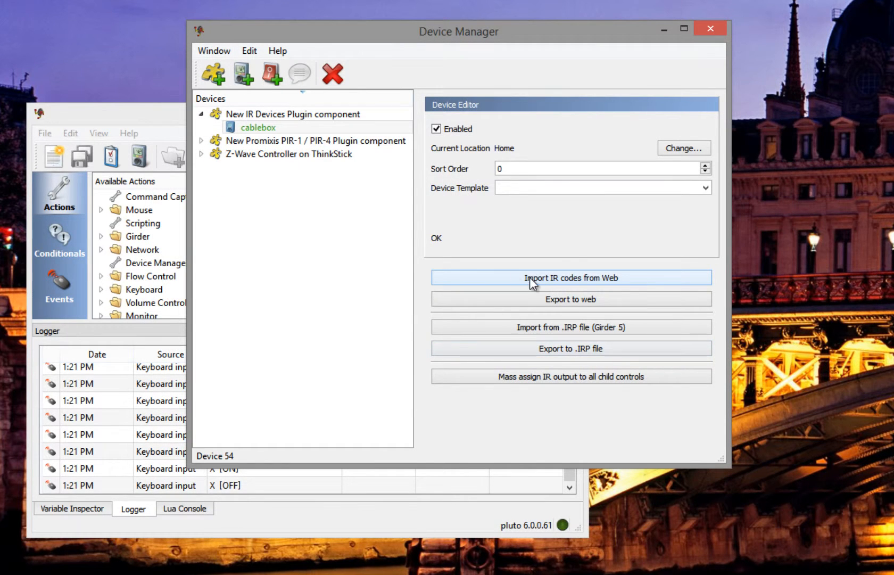
left_click(616, 278)
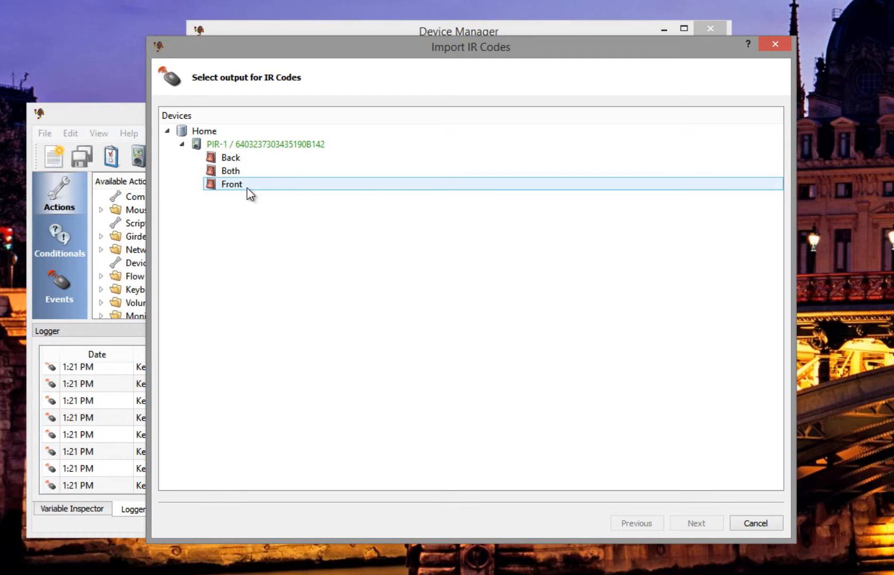
left_click(231, 185)
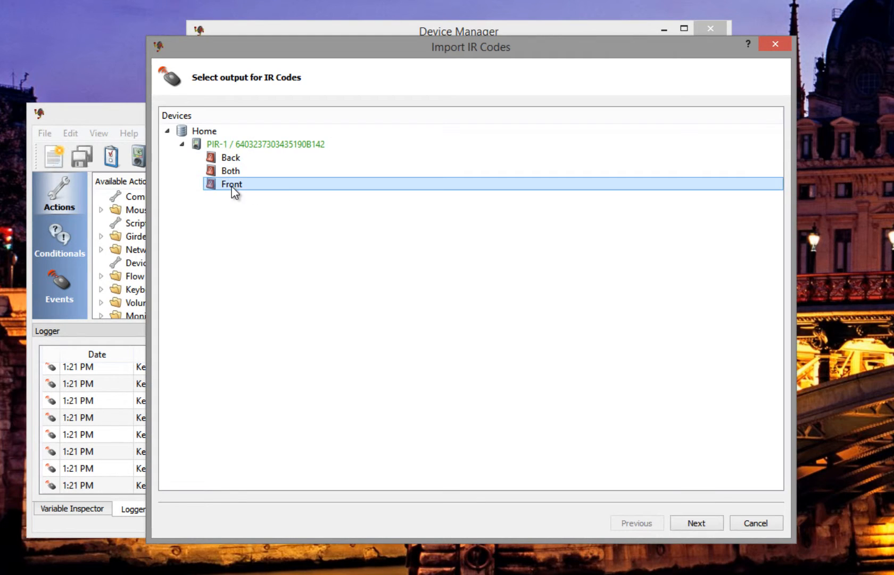
left_click(694, 526)
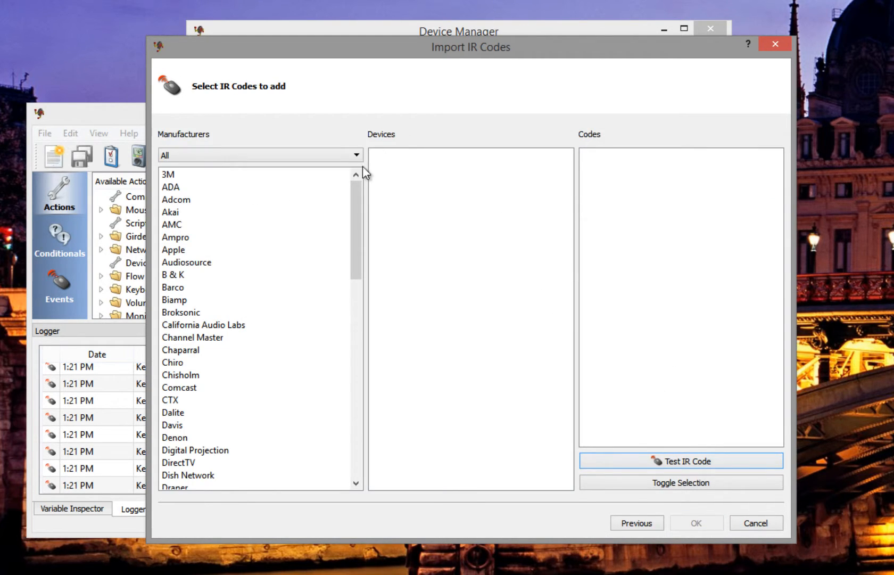
Step: Import all IR codes of the Motorola DCT-6208 into the cablebox device
left_click_drag(358, 192, 349, 332)
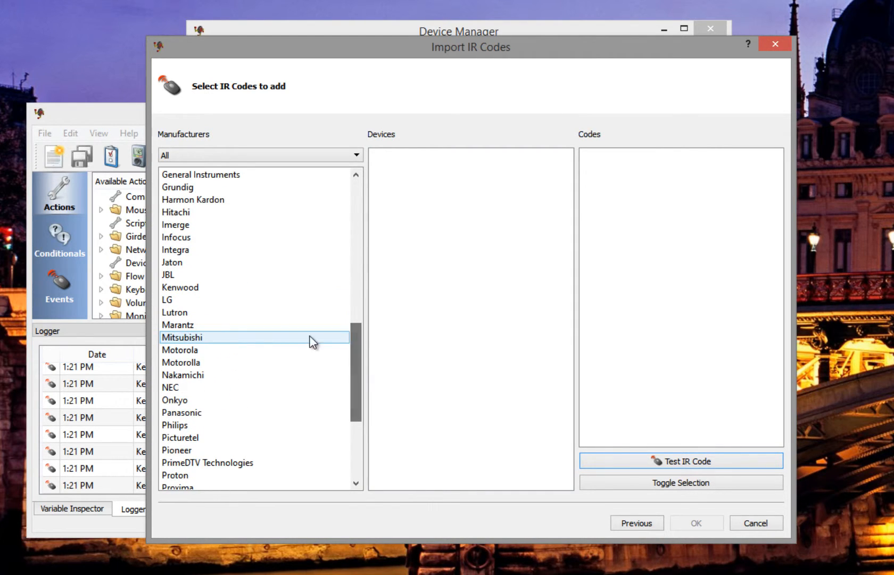
left_click(233, 350)
left_click(187, 364)
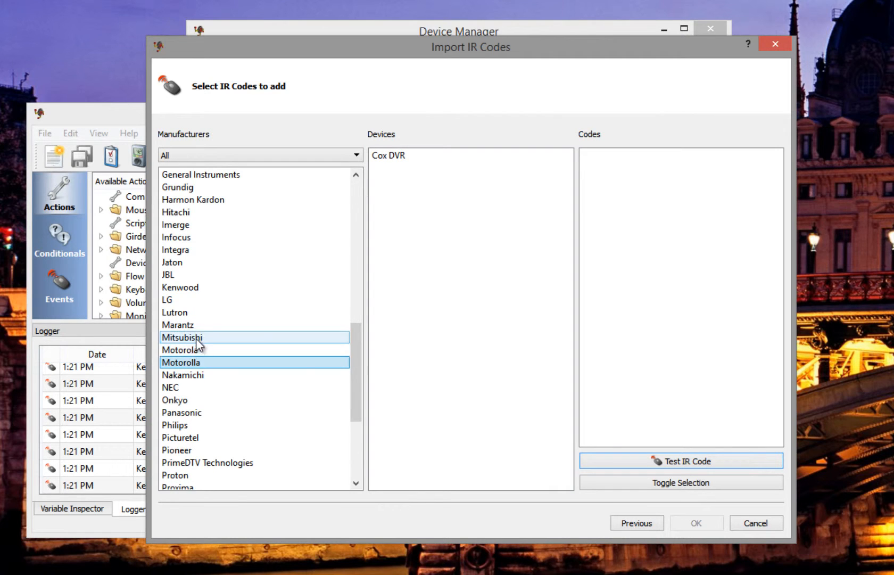
left_click(189, 350)
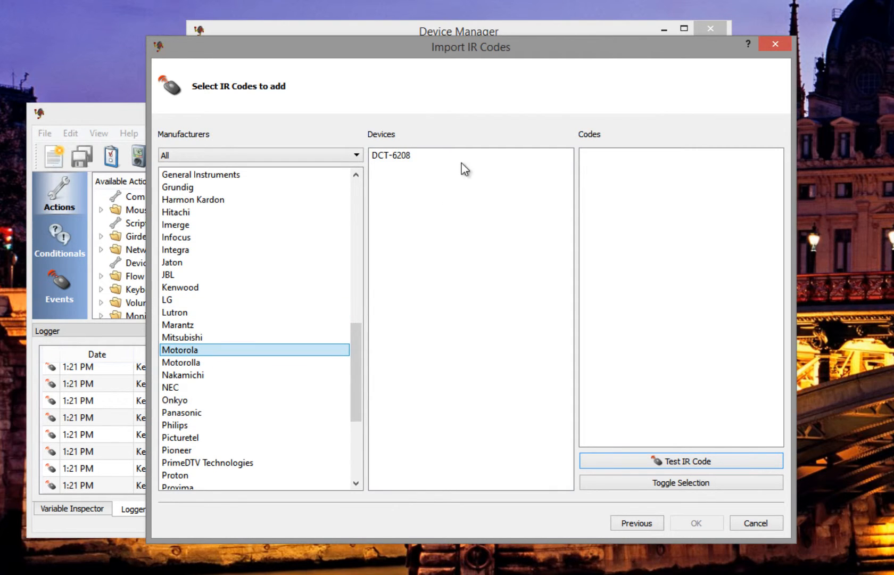
left_click(420, 155)
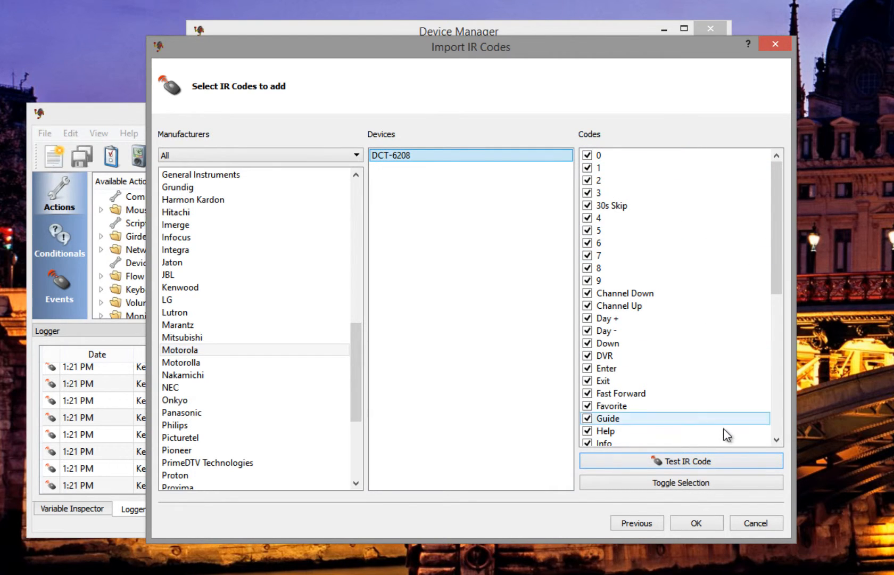
left_click(709, 317)
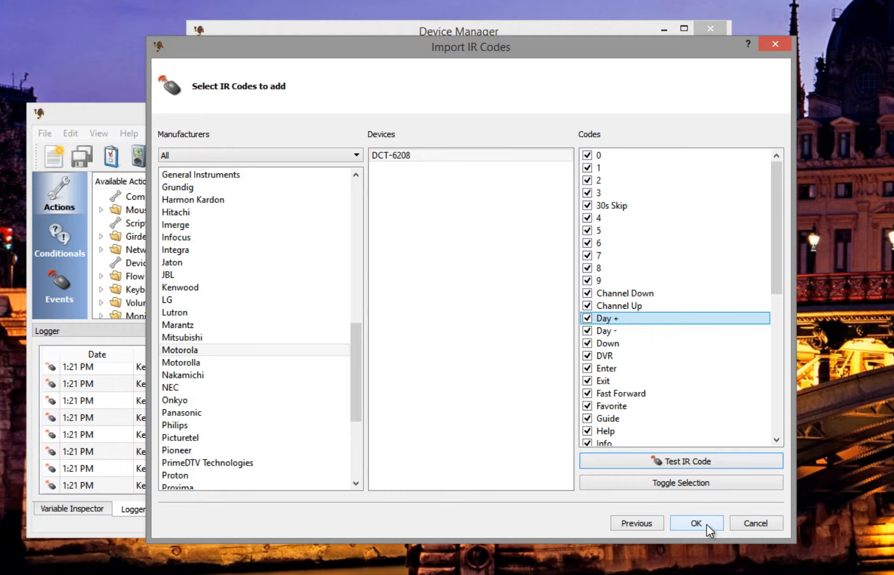
scroll(665, 351, "down", 6)
scroll(664, 352, "up", 6)
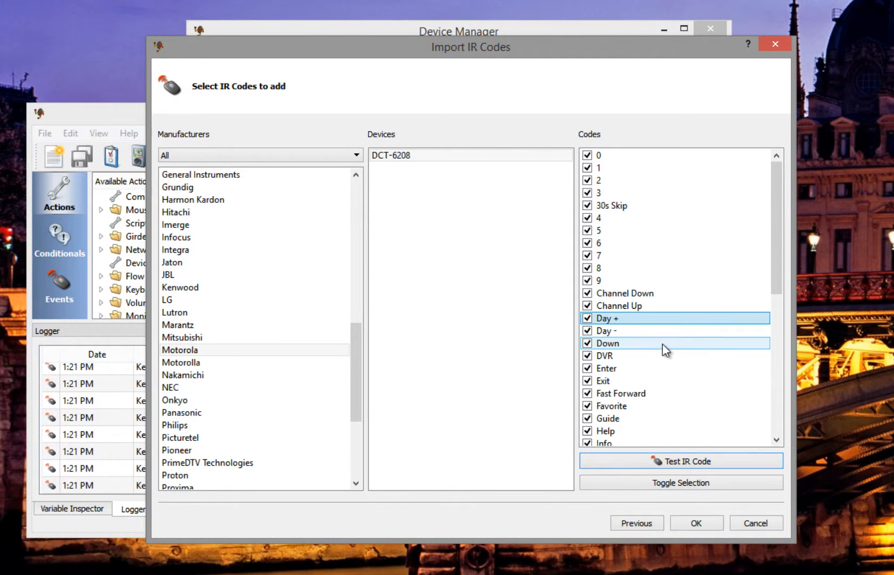
left_click(710, 527)
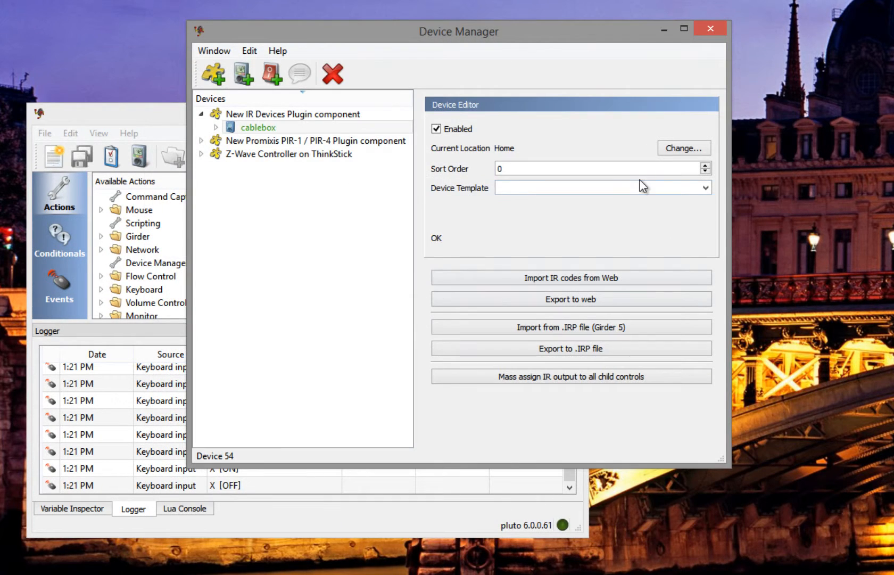
Step: Expand the cablebox device's controls and examine the Even IR code of control 0
left_click(215, 128)
left_click(216, 127)
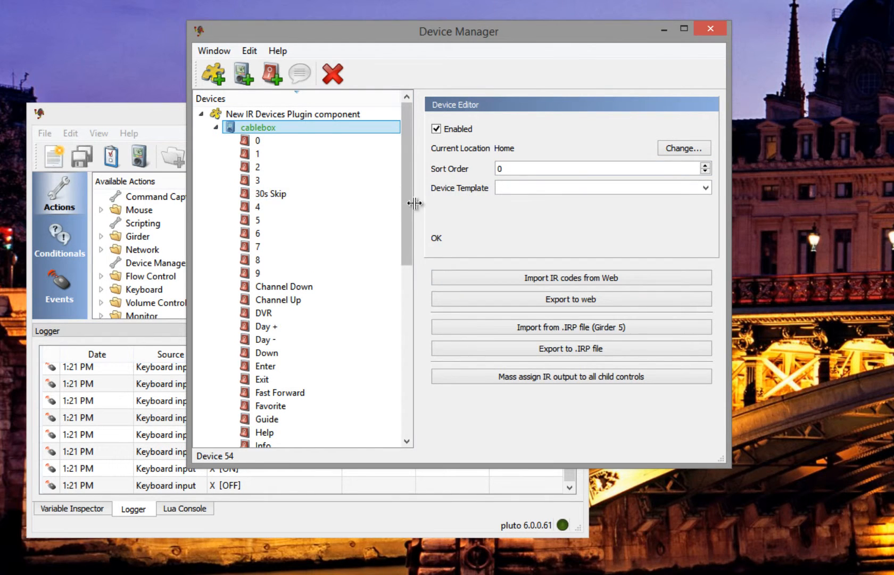
mouse_move(404, 166)
left_mouse_down()
mouse_move(423, 347)
mouse_move(406, 259)
mouse_move(408, 154)
left_mouse_up()
left_click(267, 142)
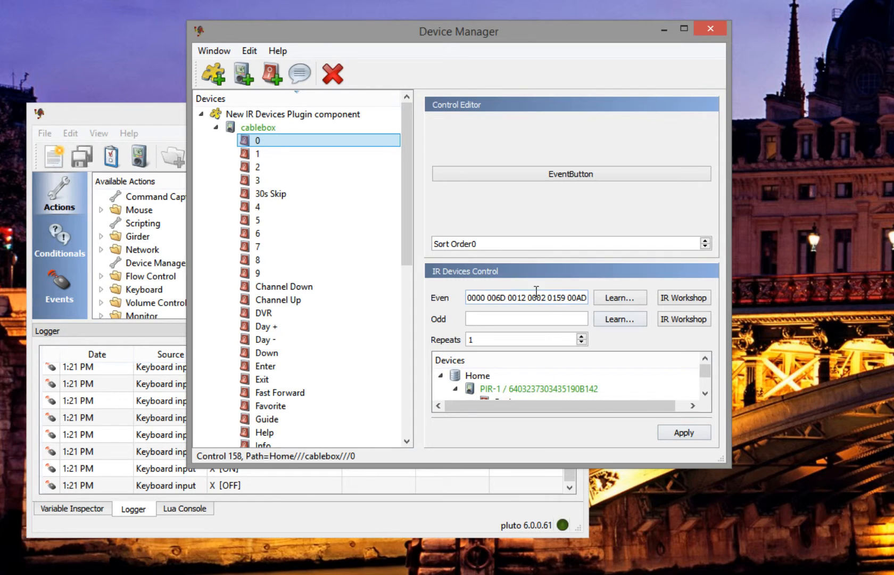
left_click_drag(472, 297, 637, 301)
left_click(561, 296)
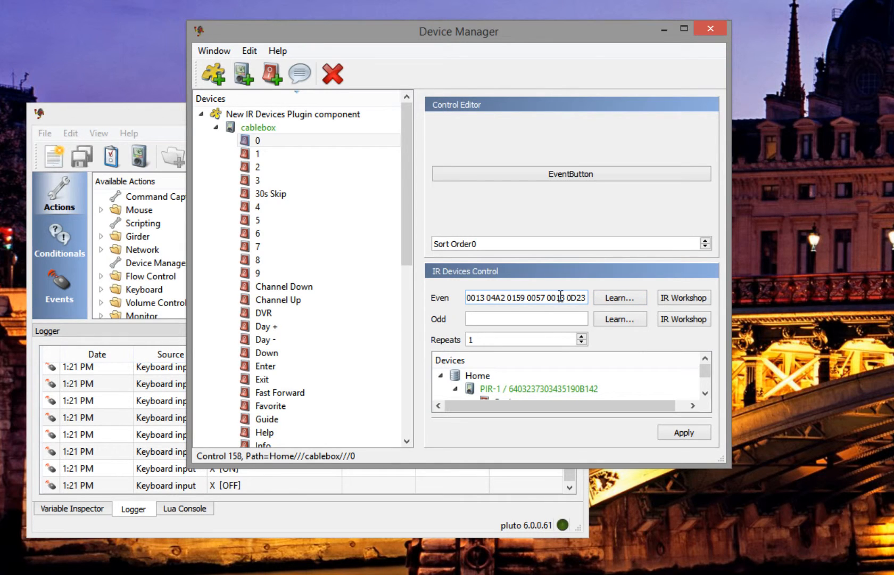
Step: Examine the full Even IR code of control 0 and inspect its raw CCF waveform in IR Workshop
key("End")
key("Home")
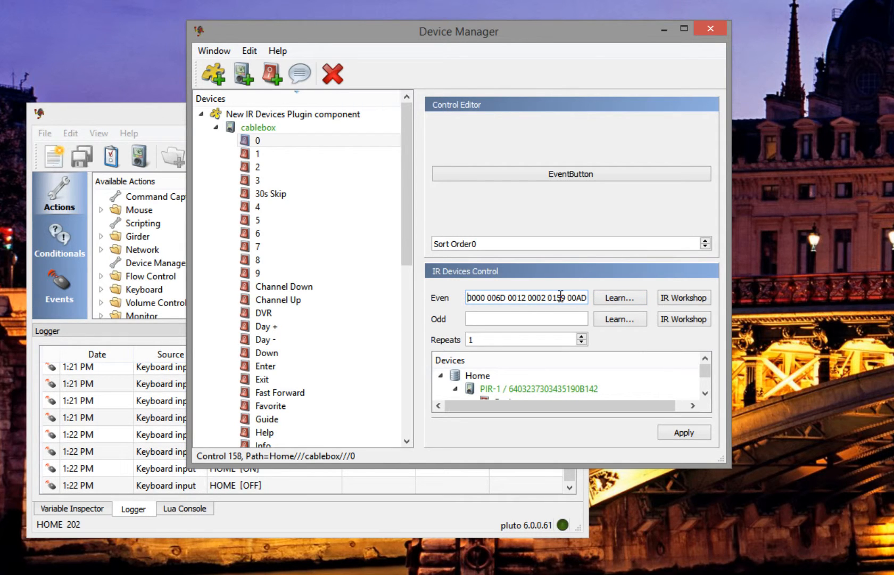
left_click(689, 299)
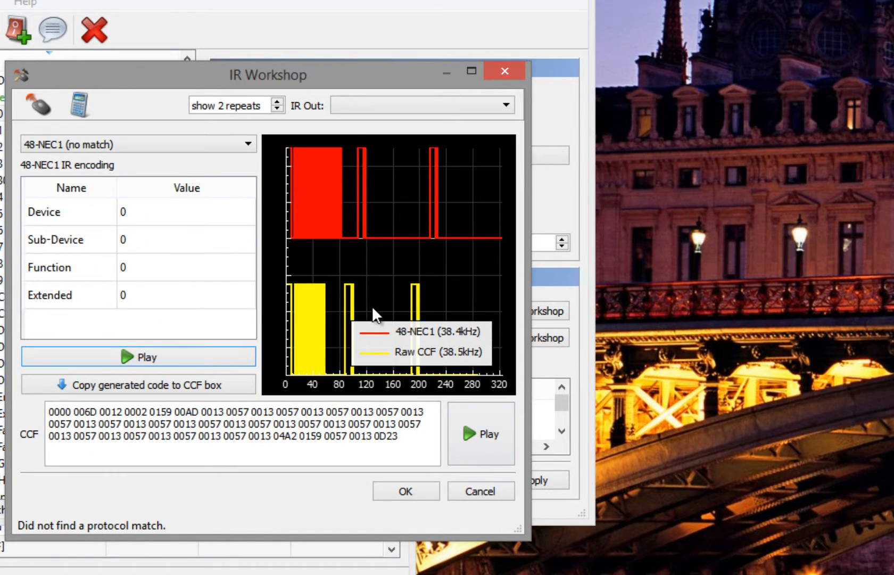
left_click_drag(374, 301, 388, 304)
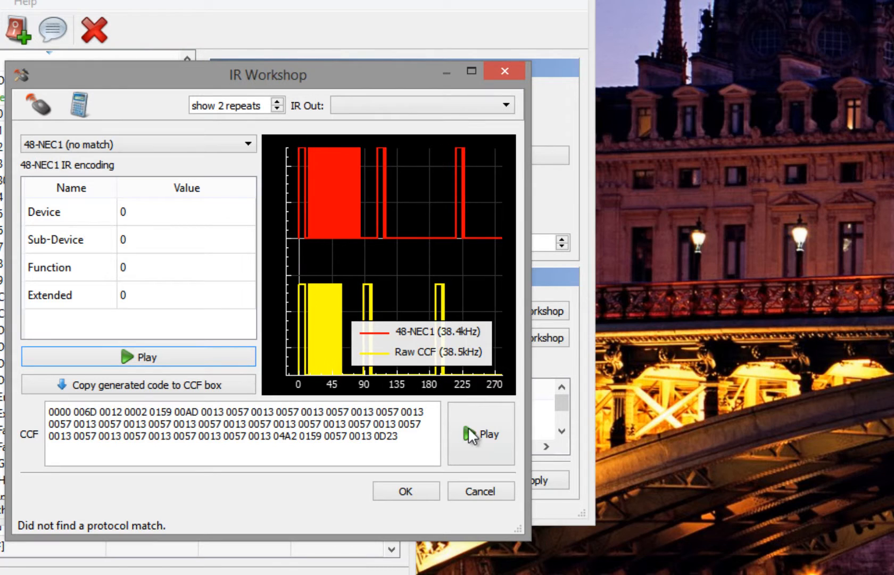
left_click_drag(530, 414, 886, 414)
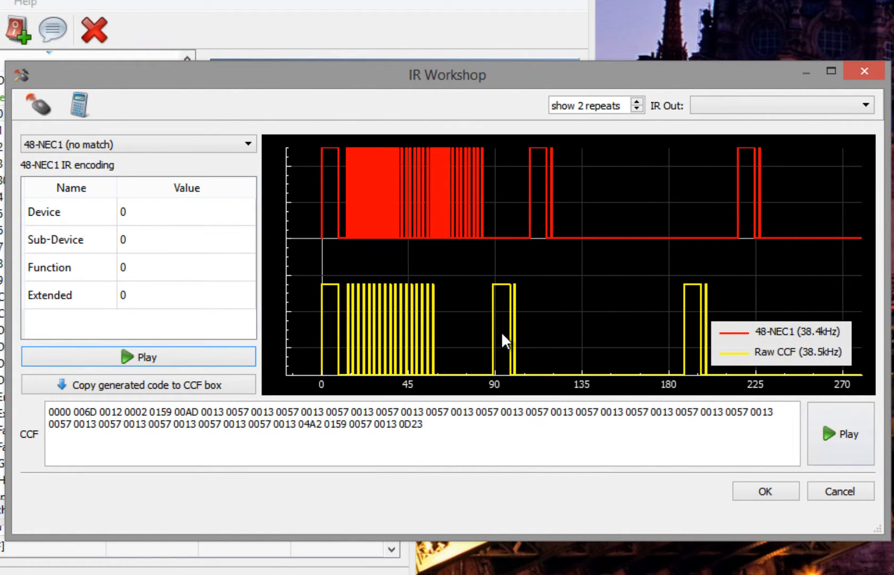
scroll(488, 330, "up", 2)
left_click_drag(488, 330, 576, 325)
scroll(521, 322, "up", 1)
scroll(520, 323, "up", 1)
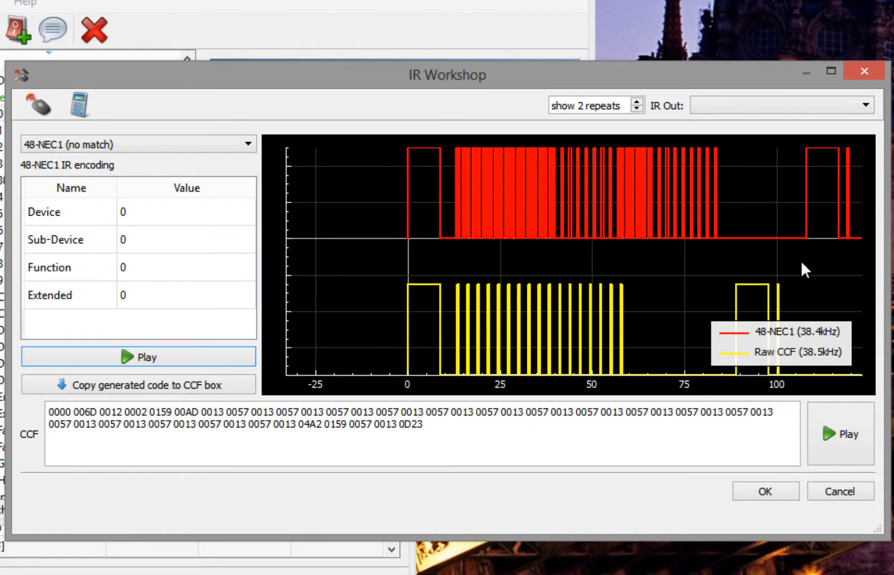
left_click(862, 74)
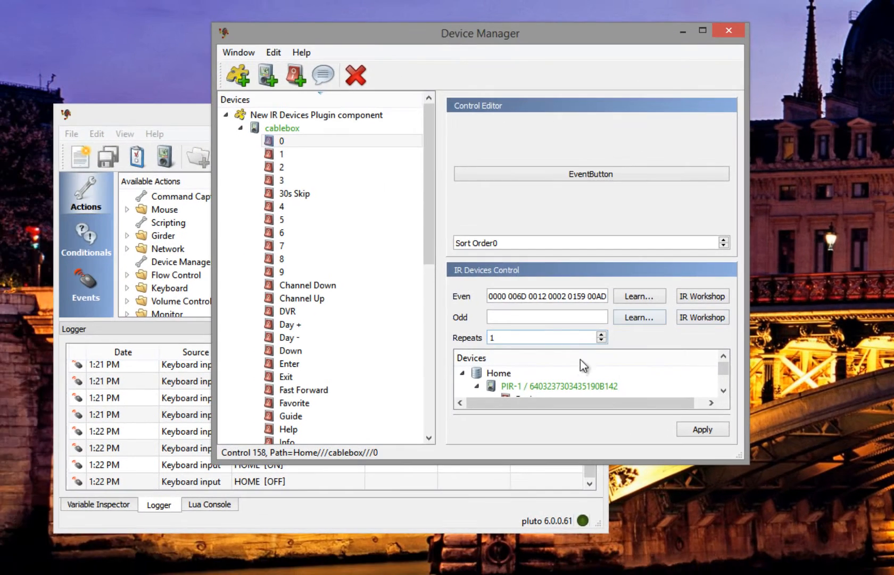
Step: Check which PIR-1 output is assigned to the cablebox's control 0, and close the Device Manager
left_click(724, 392)
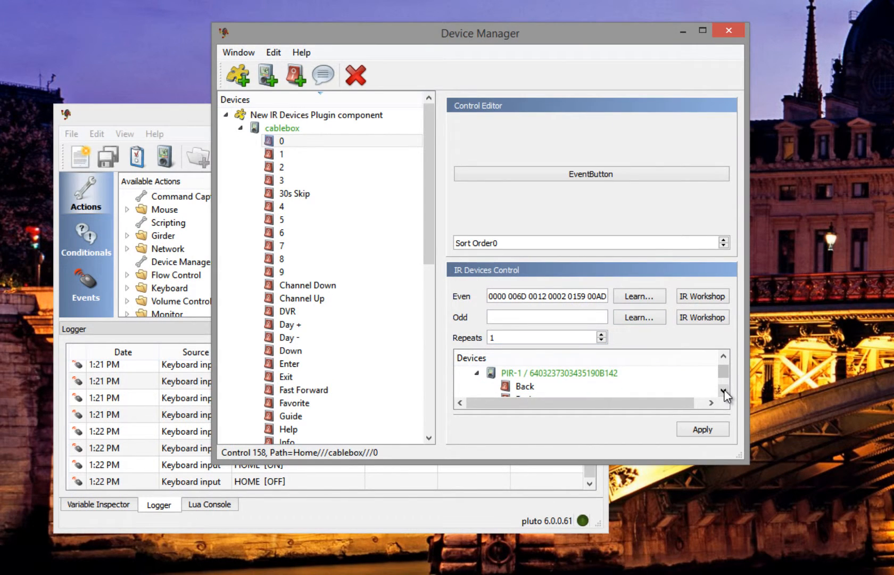
left_click(724, 392)
left_click(724, 392)
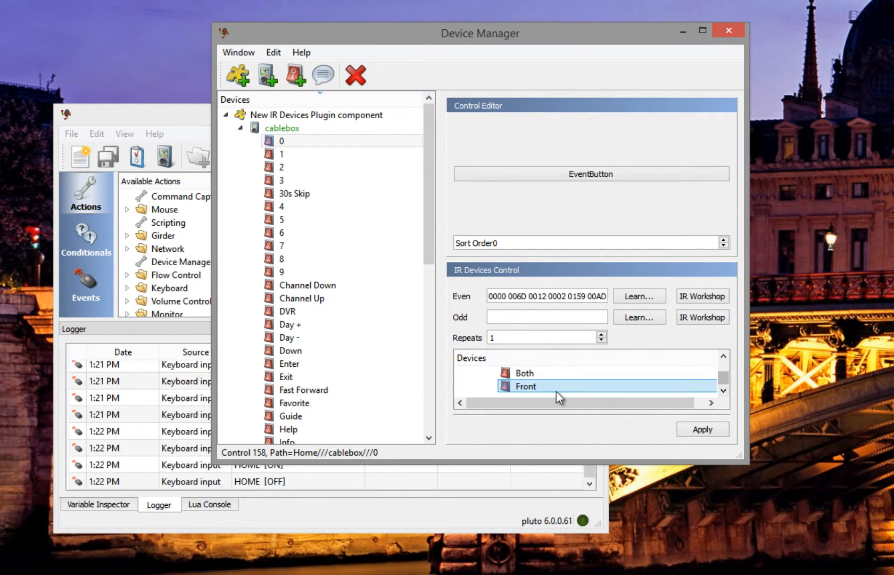
mouse_move(725, 378)
left_mouse_down()
mouse_move(727, 364)
mouse_move(728, 384)
left_mouse_up()
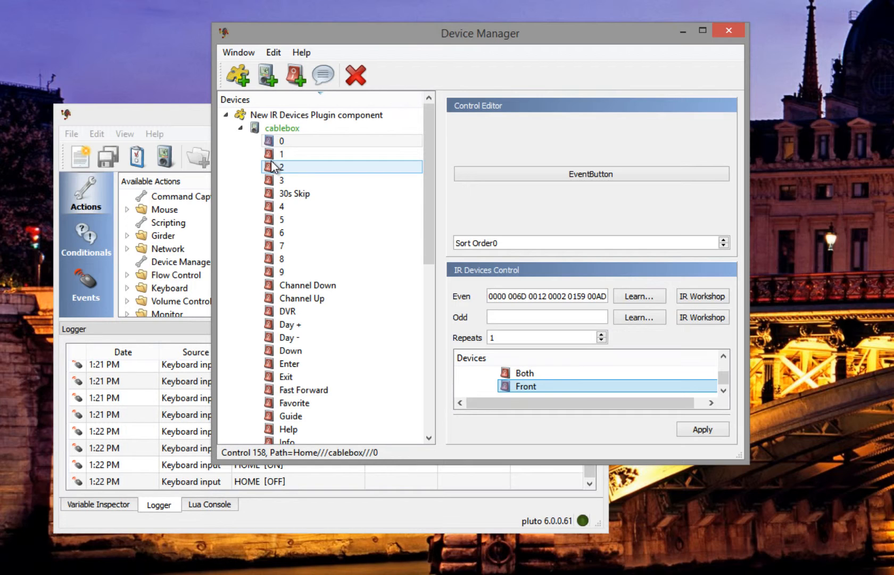
key("Up")
key("Up")
key("Up")
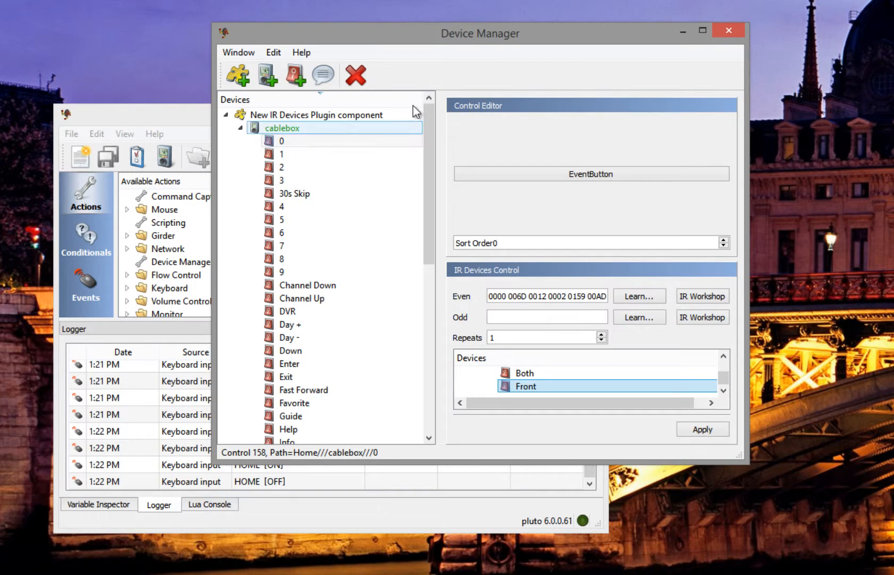
left_click(728, 31)
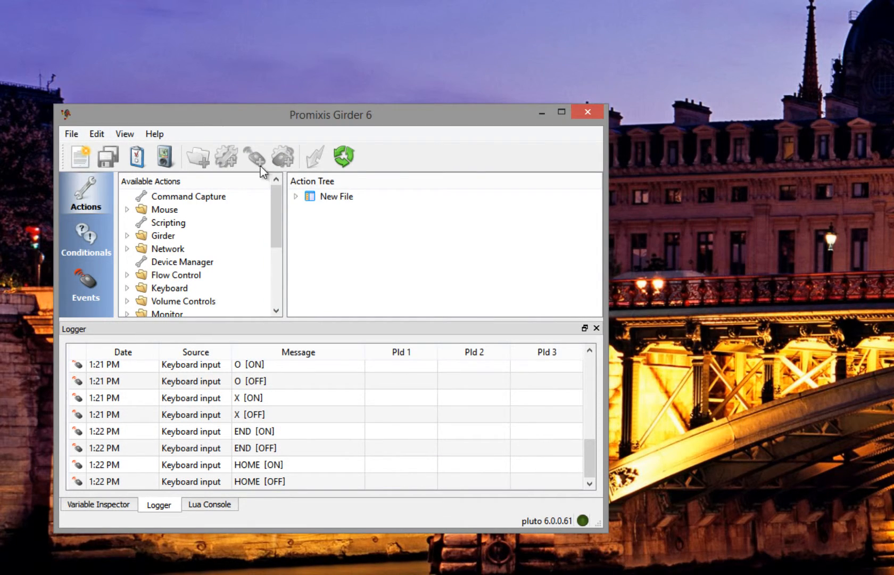
Step: Open NetRemote Dynamic, enter its layout editing mode and dismiss the toolbar for applying copied properties
left_click(125, 137)
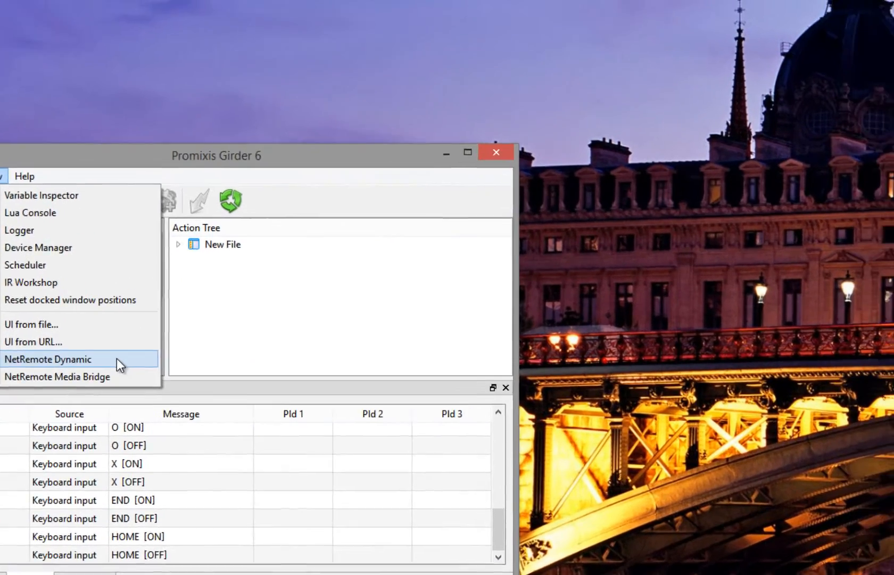
left_click(116, 358)
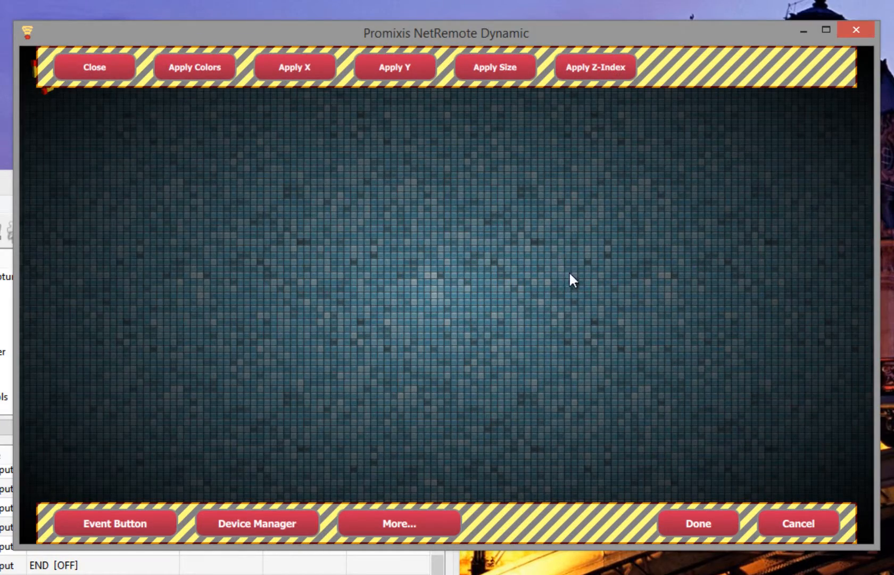
left_click(767, 525)
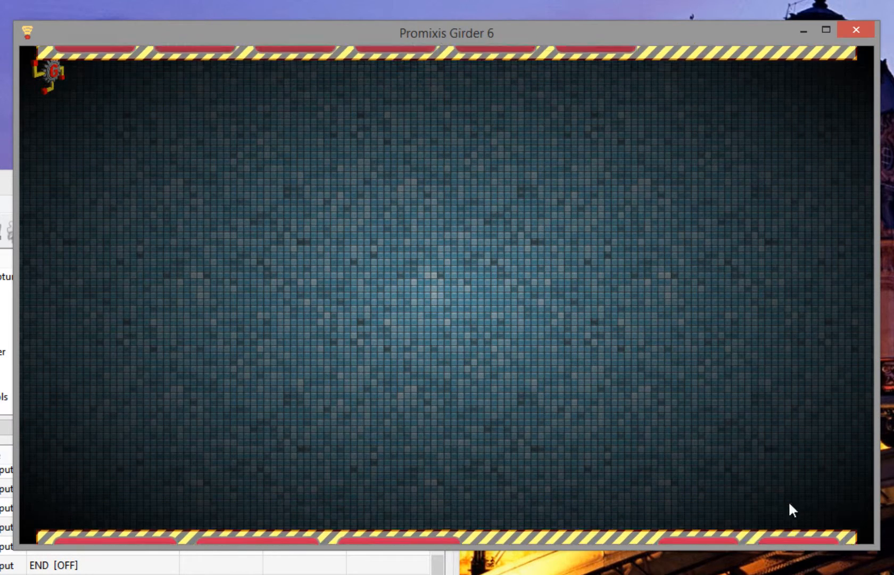
left_click(50, 75)
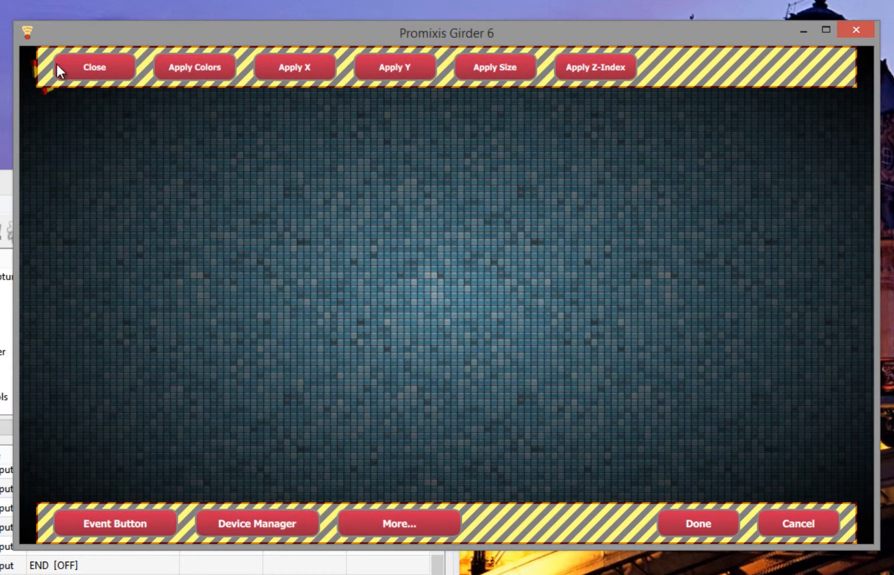
left_click(95, 65)
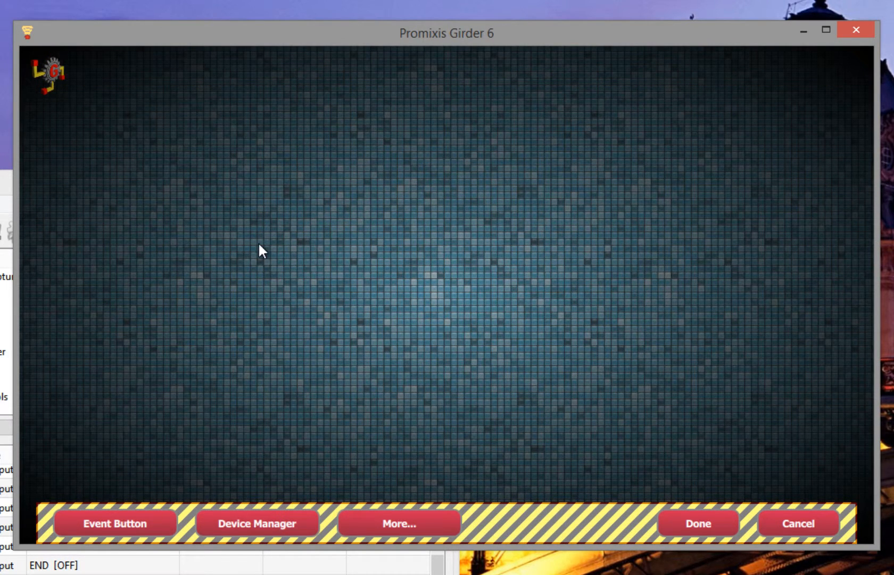
Step: Add a button for the cablebox's Power control to the layout, move it near the upper-left corner and make it narrower
left_click(295, 523)
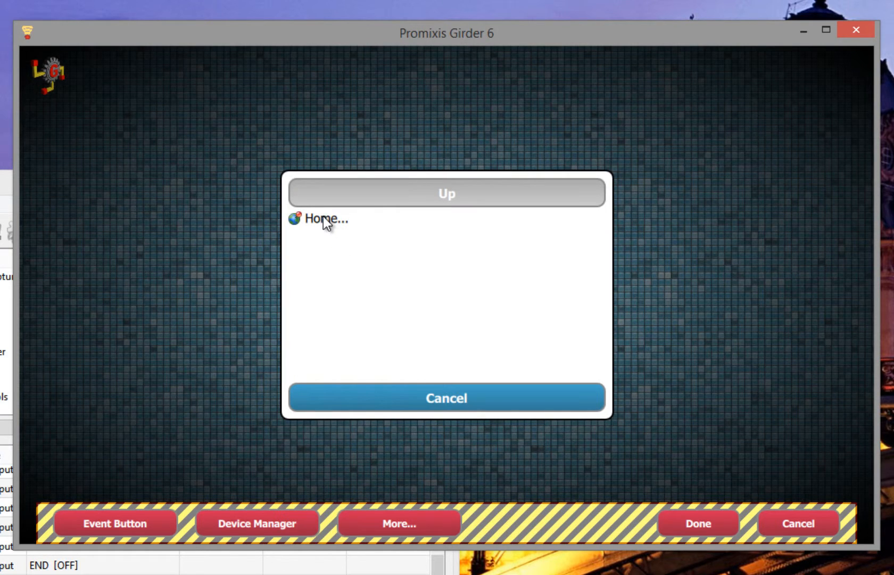
left_click(324, 219)
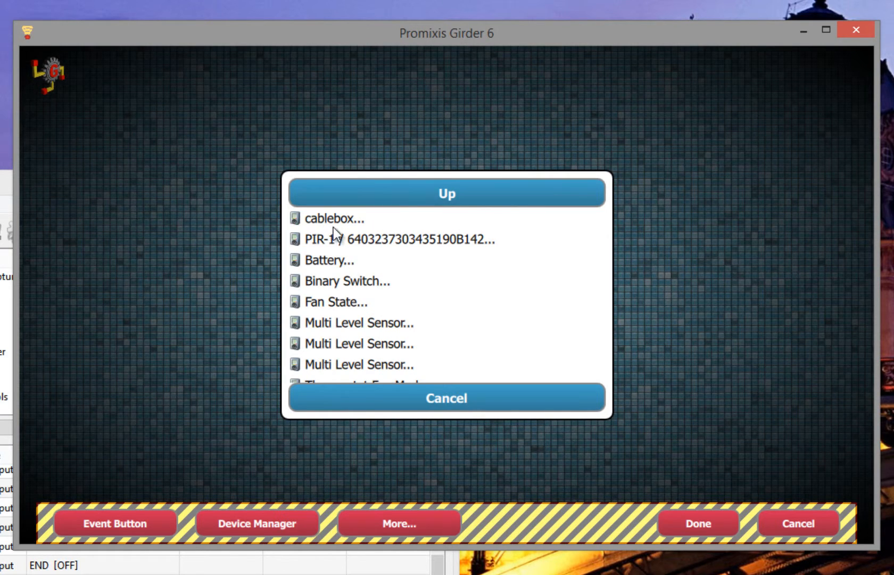
left_click(326, 220)
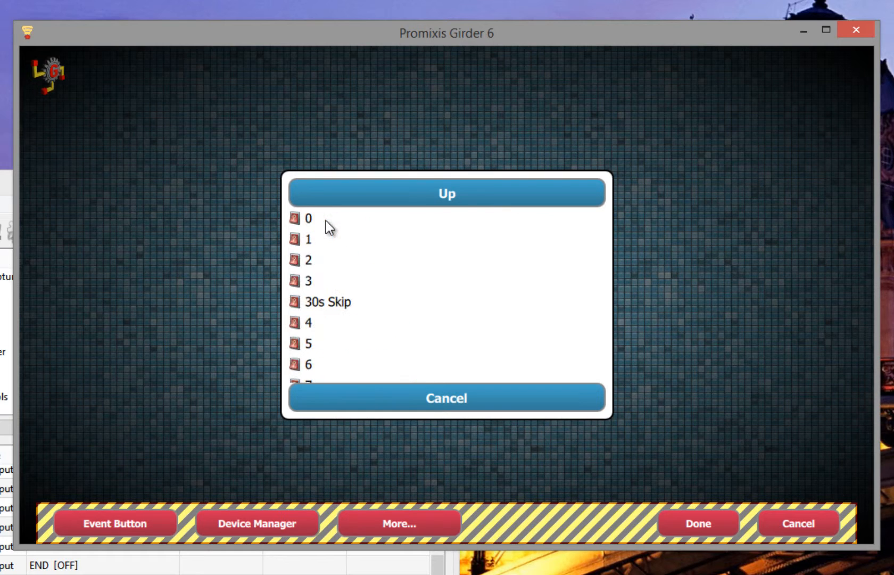
scroll(394, 300, "down", 10)
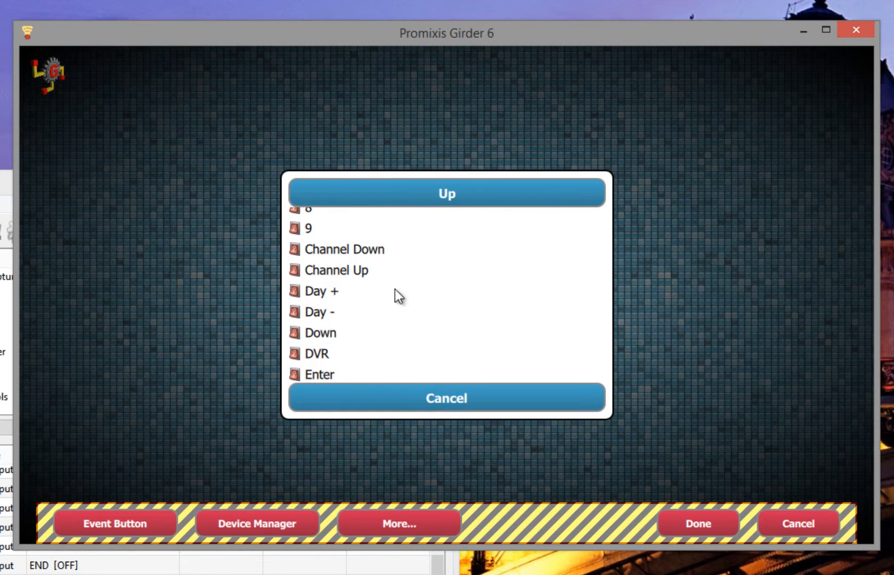
scroll(367, 250, "up", 3)
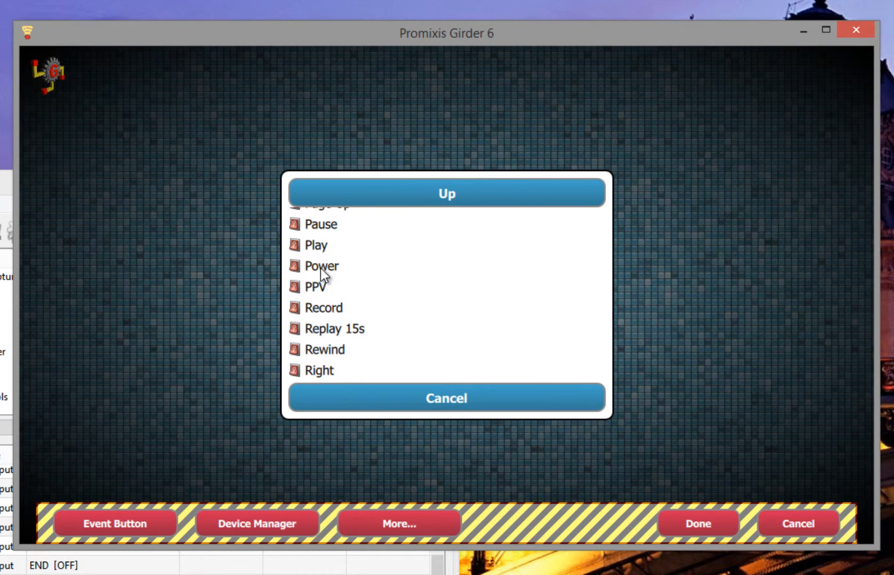
left_click(320, 268)
left_click_drag(429, 289, 199, 116)
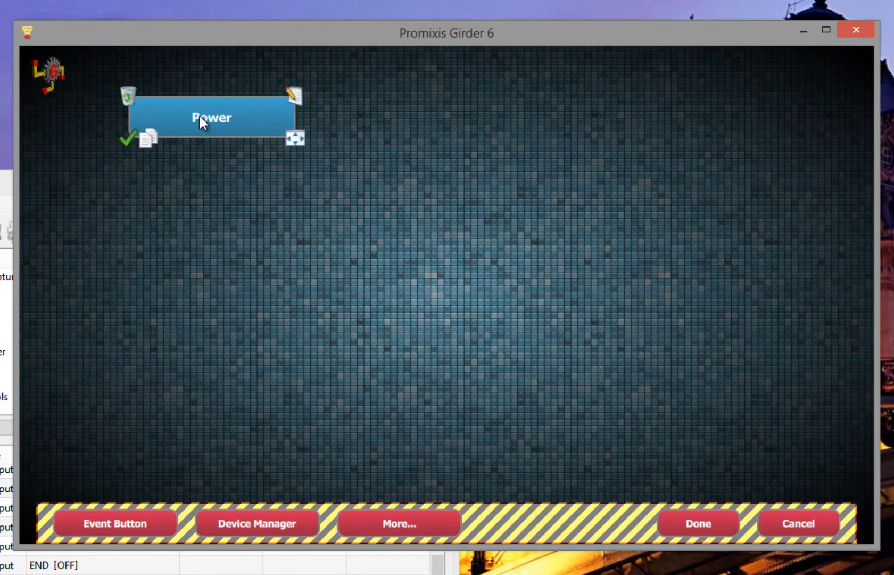
left_click_drag(294, 139, 206, 141)
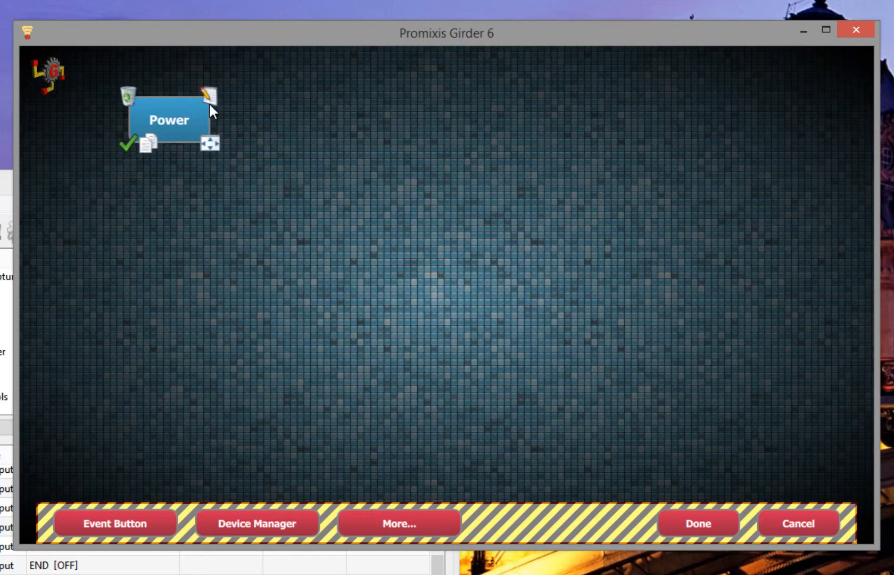
Step: Set the Power button's Color 1 to light red and Color 2 to crimson, and move it to the canvas's upper-right corner
left_click(209, 99)
left_click(524, 257)
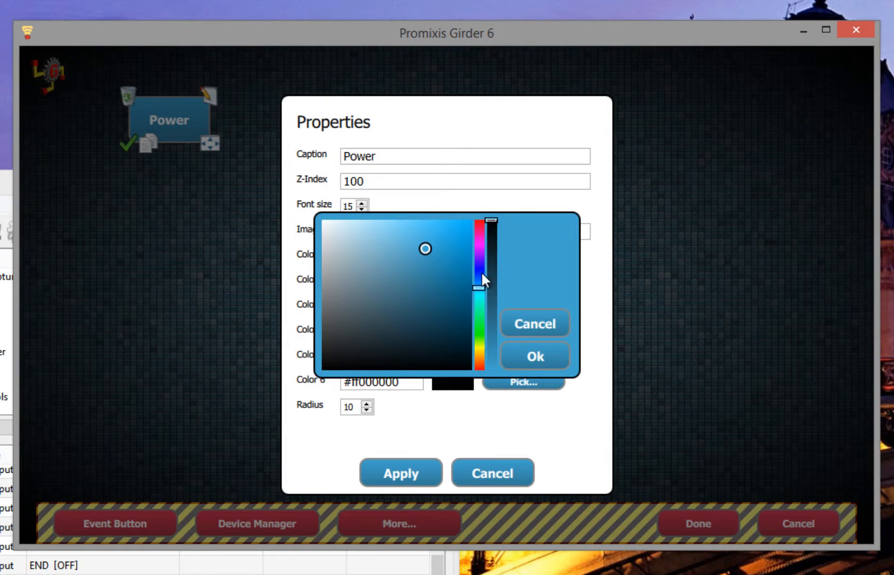
left_click_drag(481, 235, 479, 220)
left_click(432, 235)
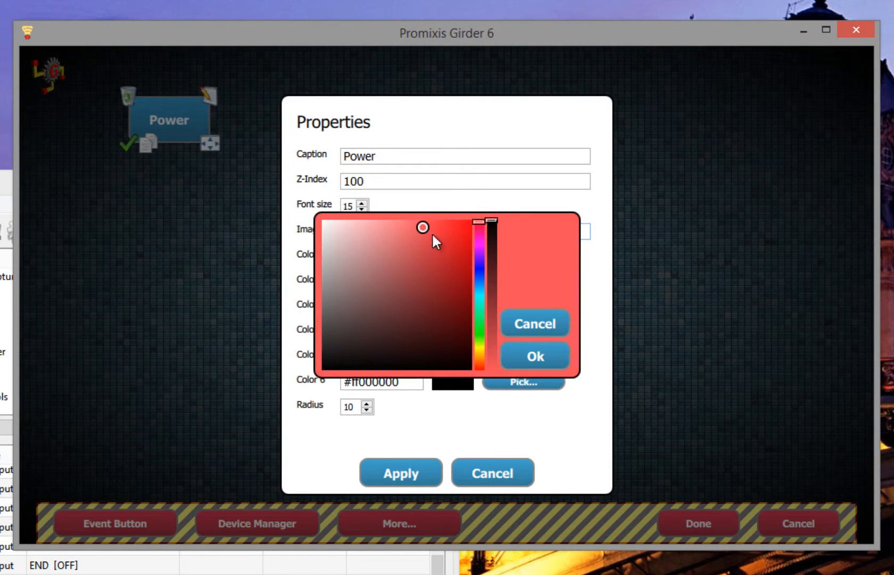
left_click(533, 356)
left_click(517, 284)
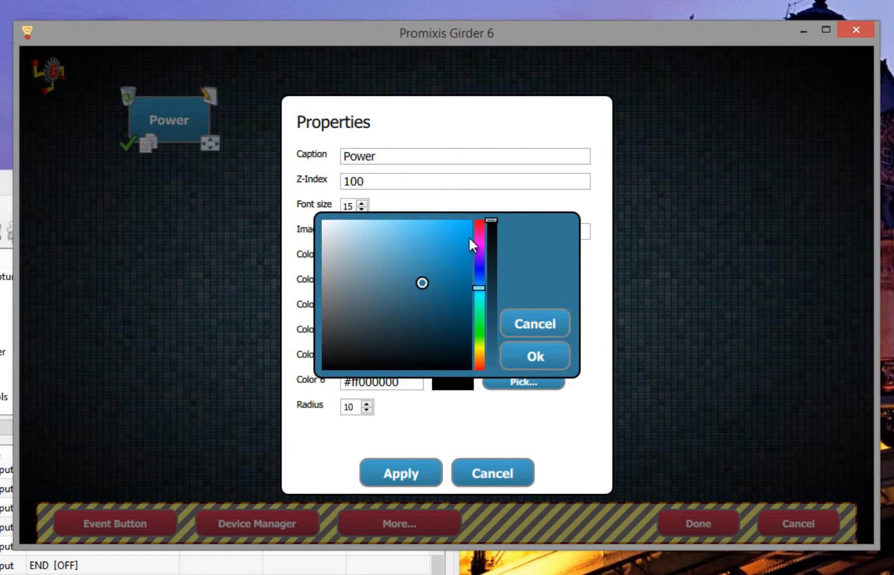
left_click(478, 228)
left_click(468, 236)
left_click(548, 357)
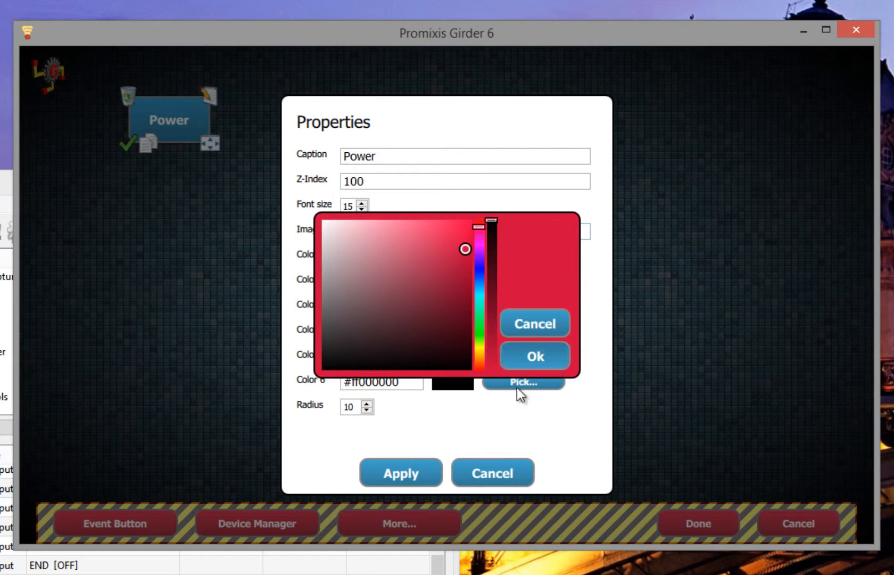
left_click(428, 472)
left_click_drag(170, 137, 794, 110)
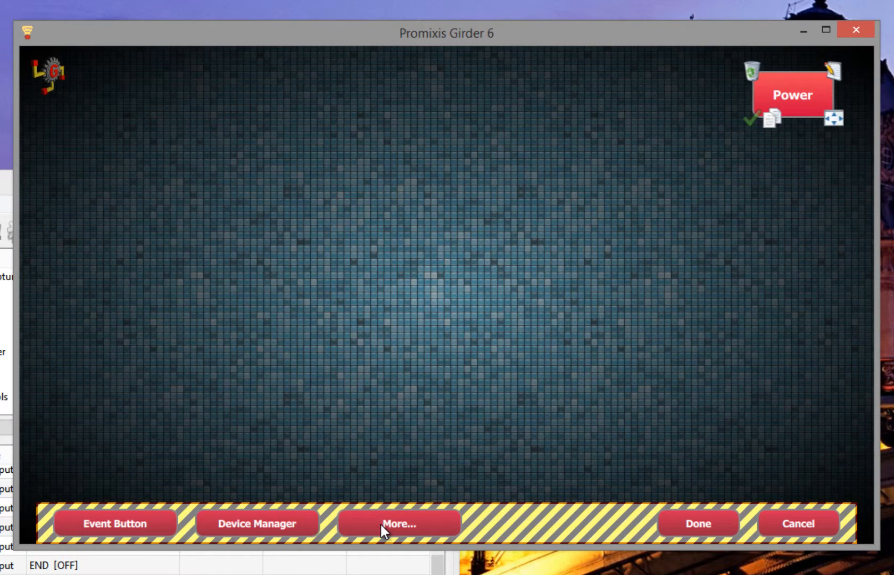
Step: Add a button for the cablebox's Channel Up control, make it narrower and taller, and place it left of the canvas centre
left_click(294, 520)
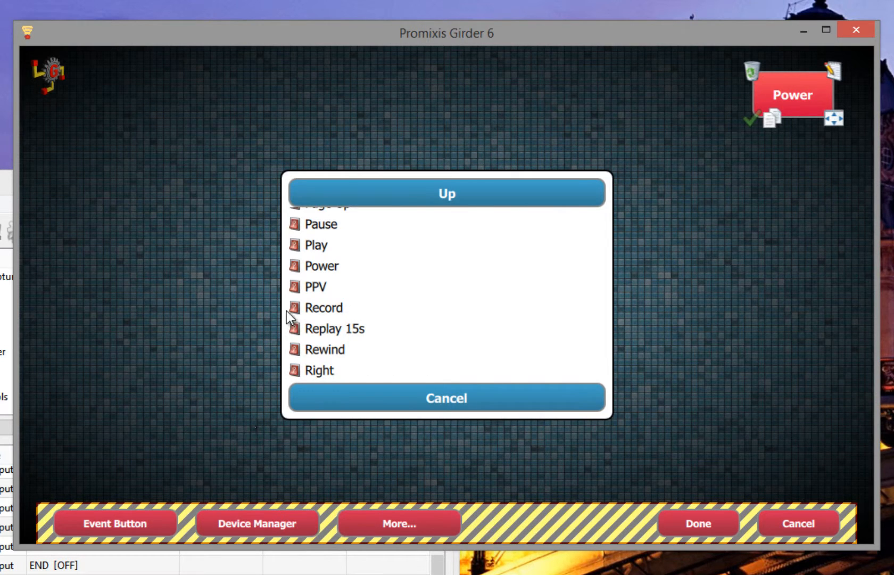
left_click_drag(329, 262, 340, 376)
left_click_drag(357, 222, 380, 246)
left_click_drag(389, 303, 386, 252)
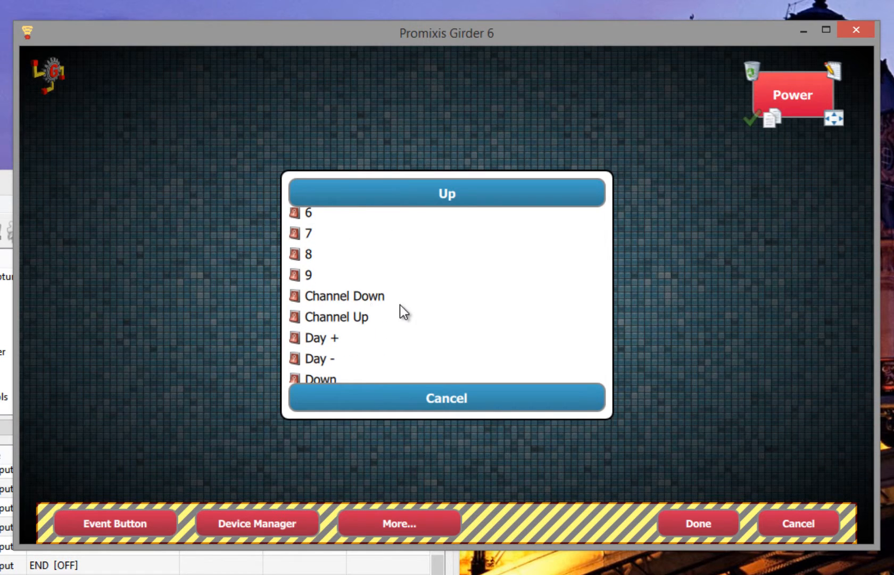
left_click(337, 318)
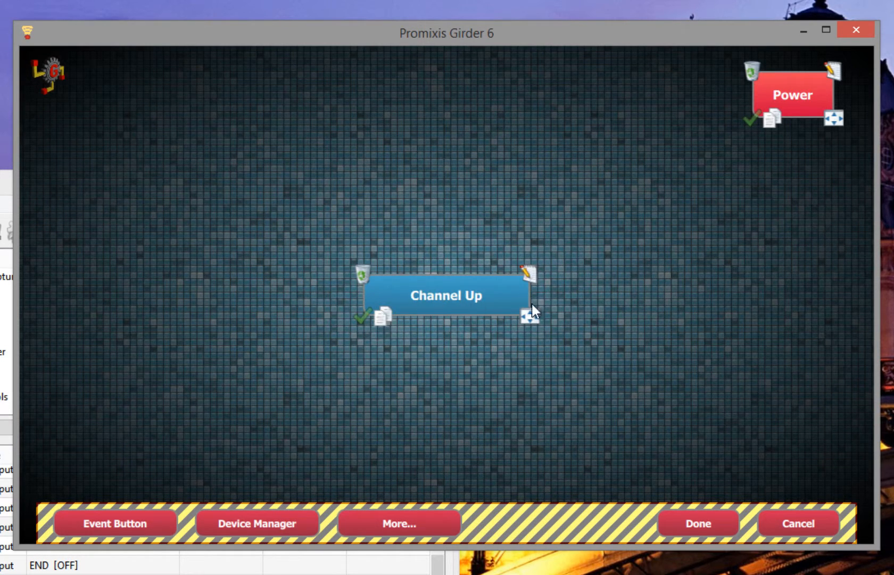
left_click_drag(532, 309, 456, 328)
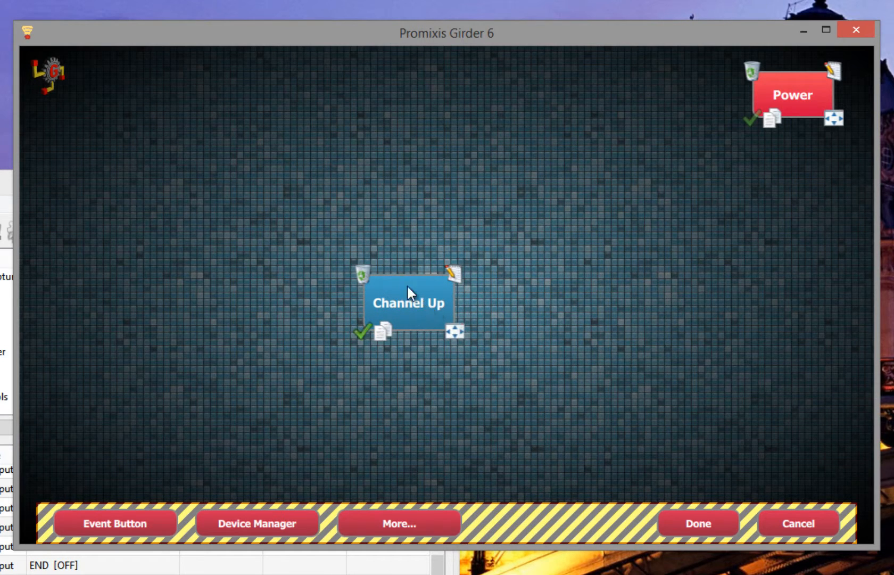
left_click_drag(408, 292, 345, 226)
Step: Add a button for the cablebox's Channel Down control and place it below Channel Up with their left edges aligned
left_click(289, 527)
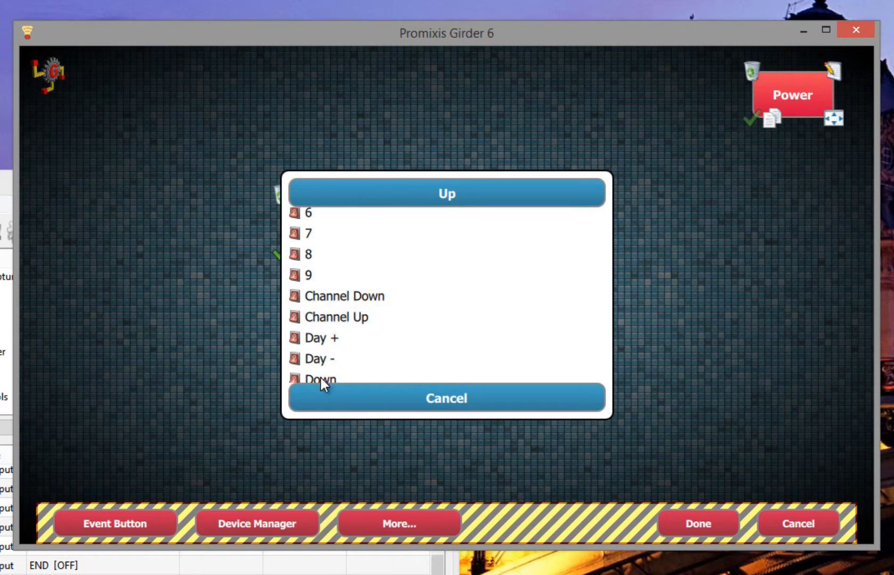
left_click(345, 298)
left_click_drag(397, 296, 357, 322)
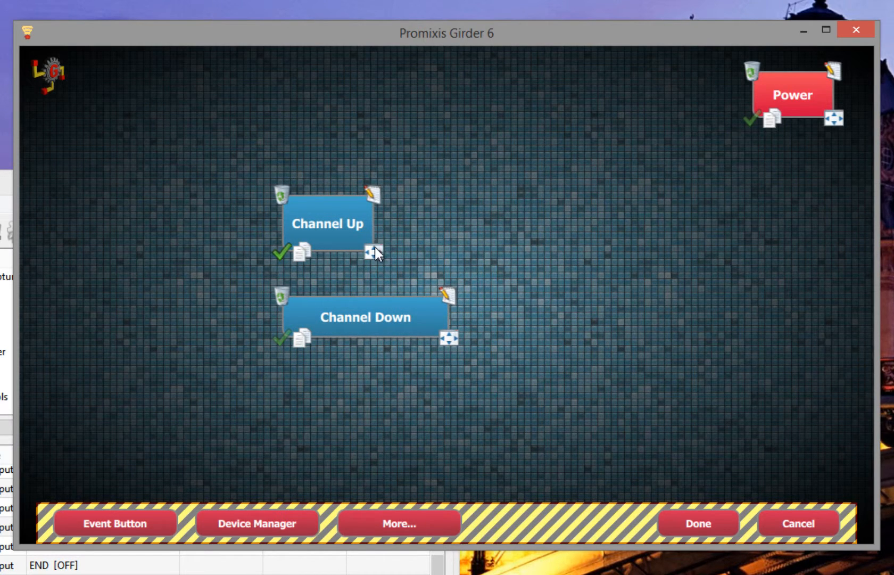
Step: Make Channel Up slightly narrower and taller, apply its size to Channel Down, and move both buttons beneath Power at the canvas's right side
left_click_drag(375, 248, 361, 261)
left_click(306, 264)
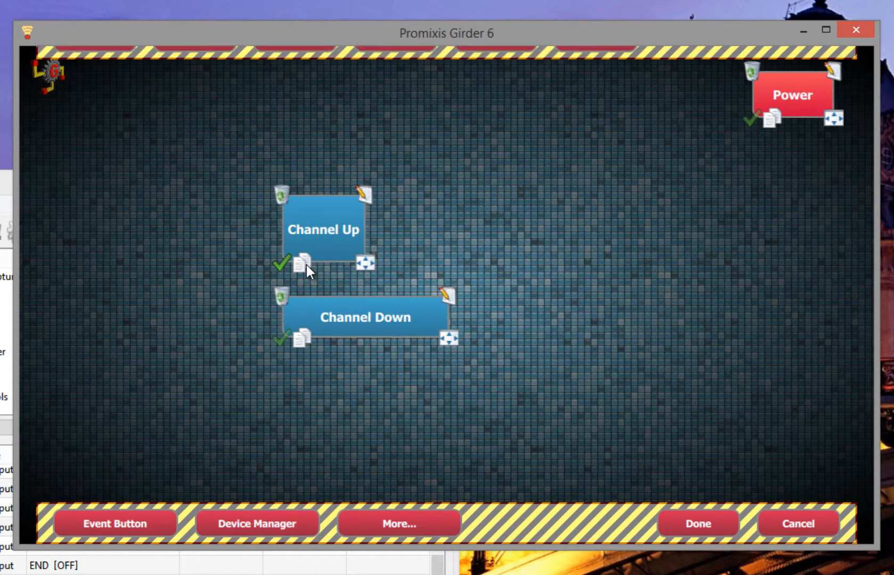
left_click(363, 323)
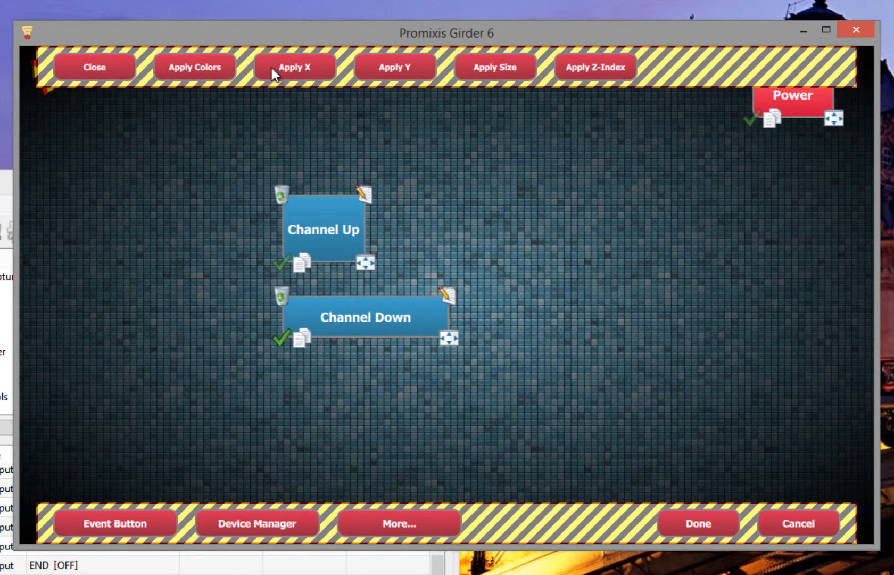
left_click(483, 70)
left_click_drag(251, 168, 418, 418)
left_click_drag(334, 336, 785, 405)
Step: Shorten the captions of the Channel Down and Channel Up buttons to Ch Down and Ch Up
left_click(823, 373)
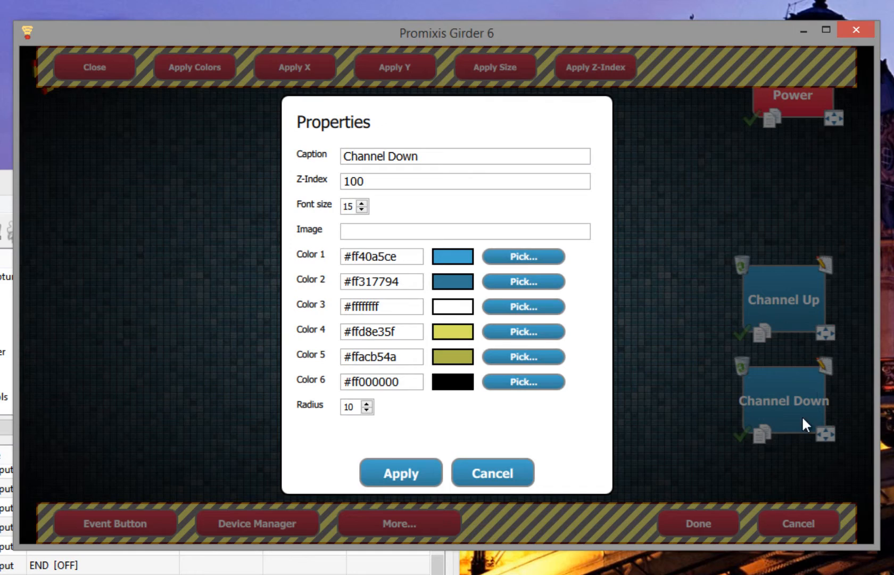
left_click_drag(445, 155, 264, 151)
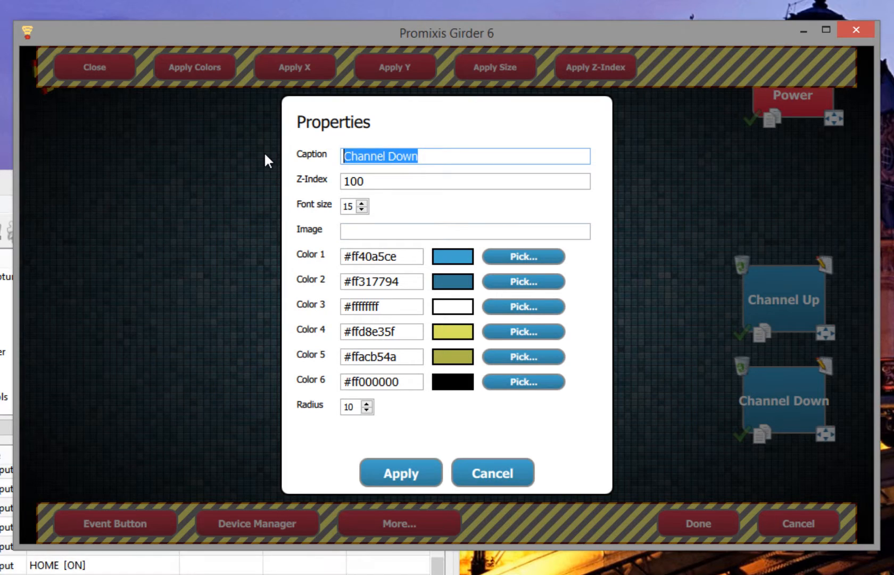
type("Ch Down")
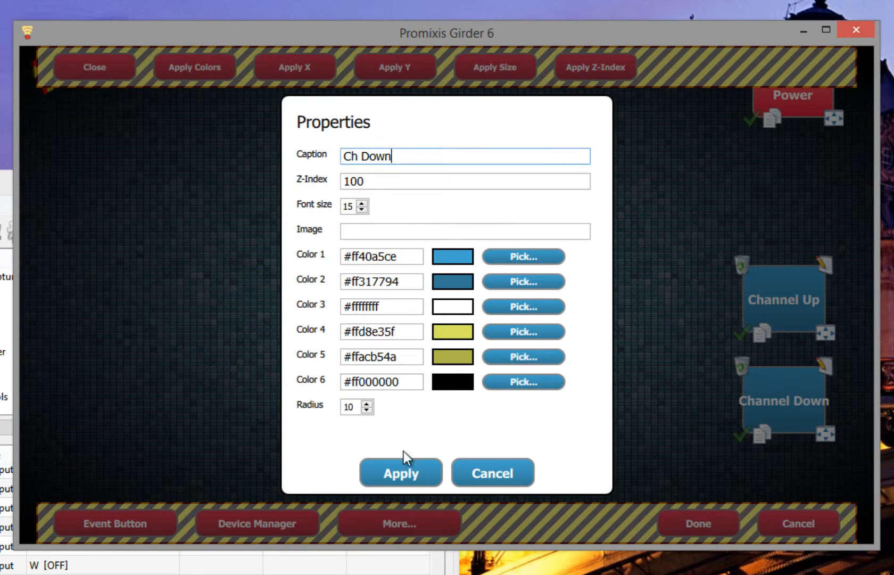
left_click(403, 473)
left_click(824, 263)
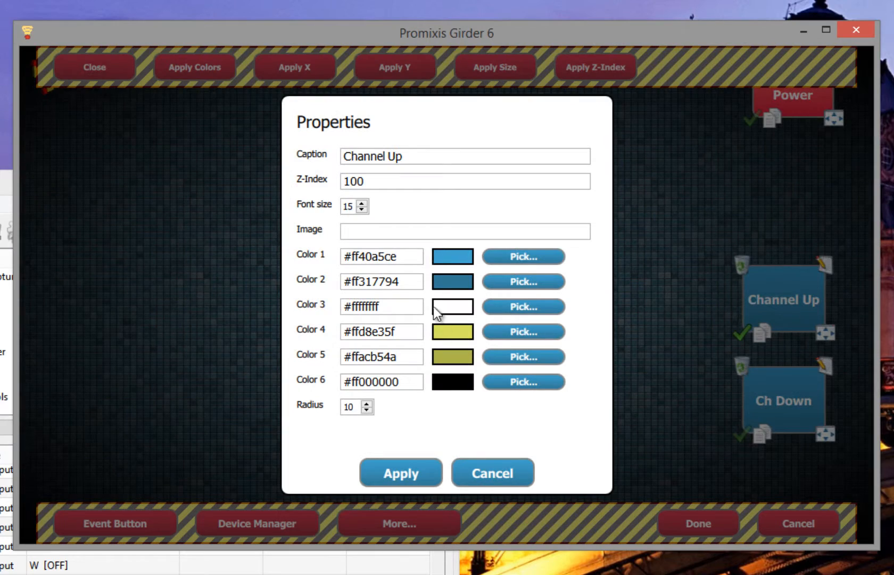
left_click_drag(404, 156, 240, 168)
type("Ch Up")
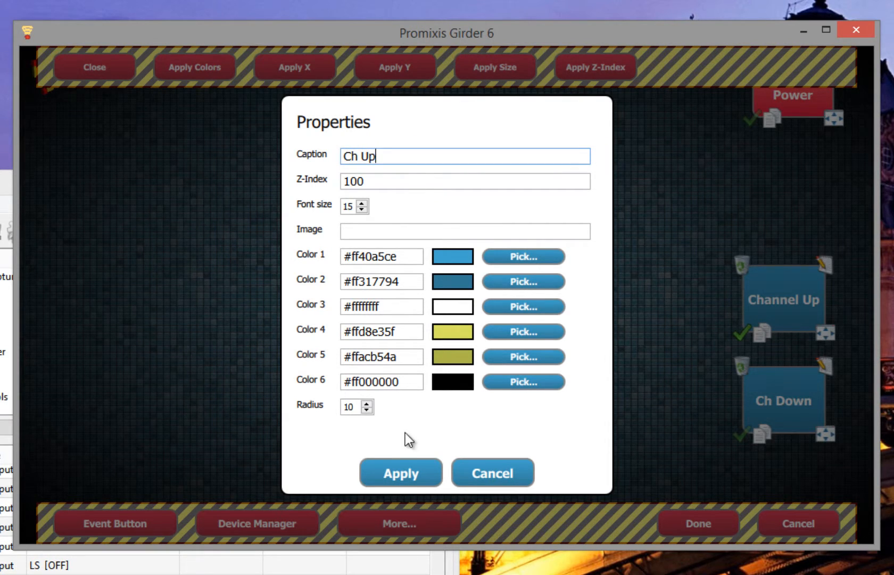
key("Return")
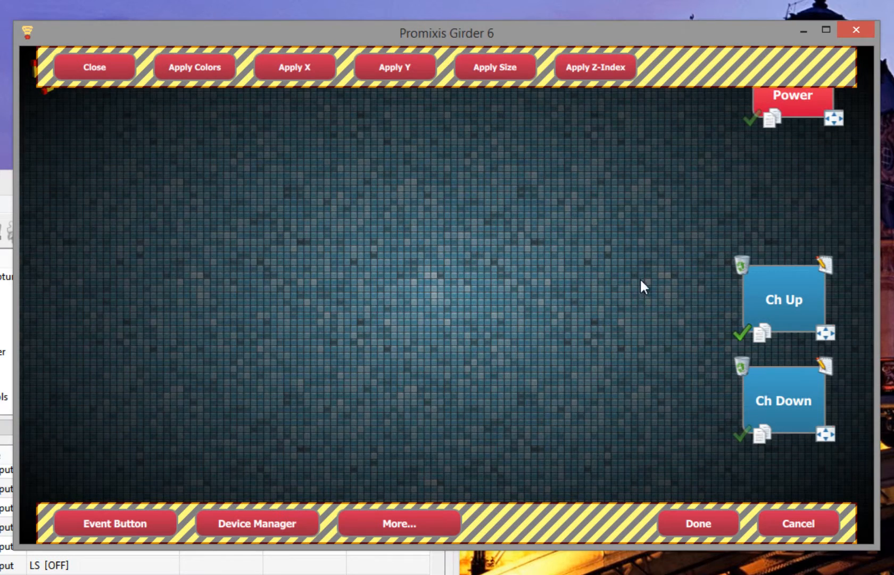
Step: Add a button for the cablebox's 1 control to the layout and place it in the upper left part of the canvas
left_click(269, 523)
scroll(355, 232, "up", 5)
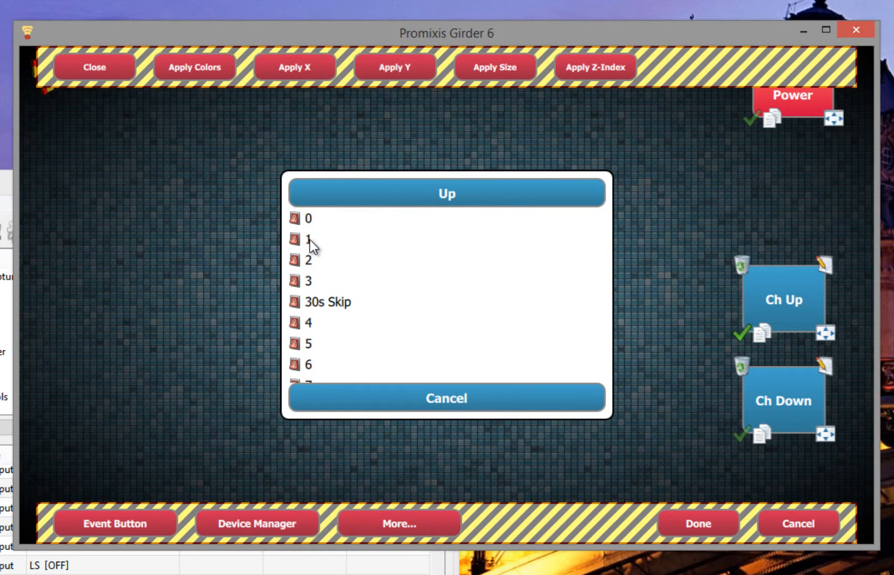
left_click(309, 241)
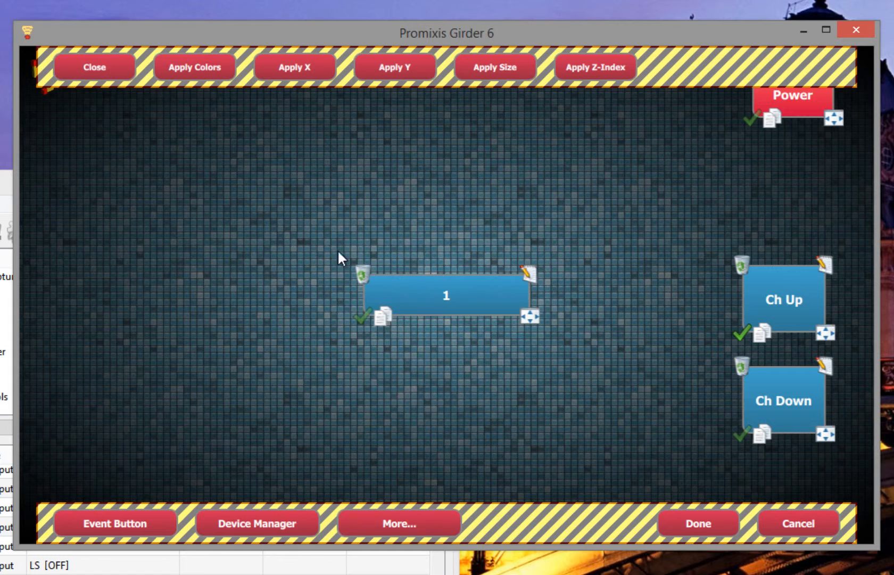
mouse_move(517, 302)
left_mouse_down()
mouse_move(365, 238)
mouse_move(391, 222)
left_mouse_up()
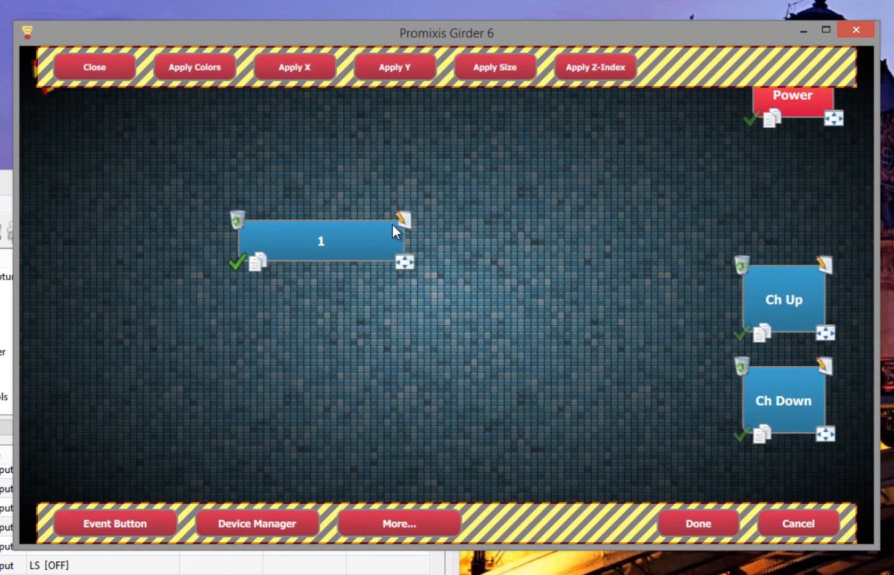
Step: Set the 1 button's Radius to 0 and make it narrow, roughly square
left_click(404, 222)
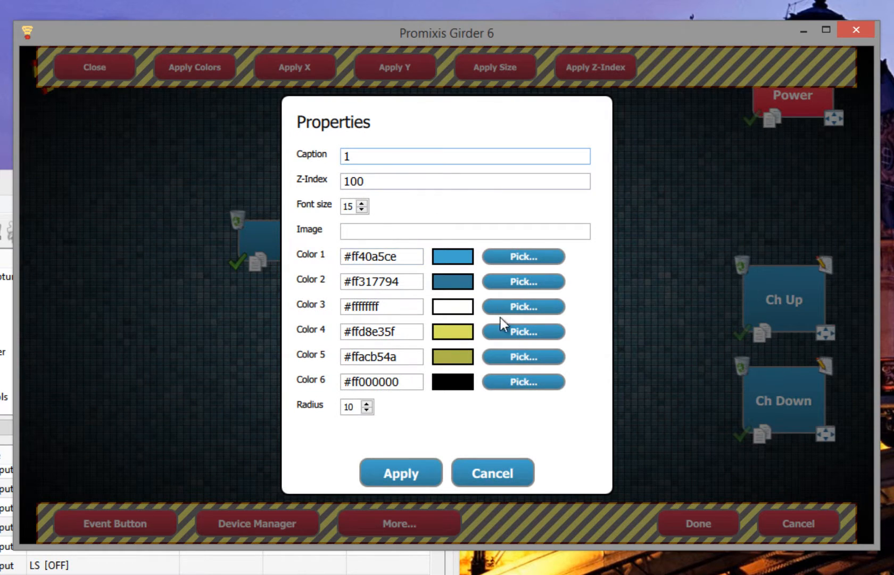
double_click(354, 410)
type("0")
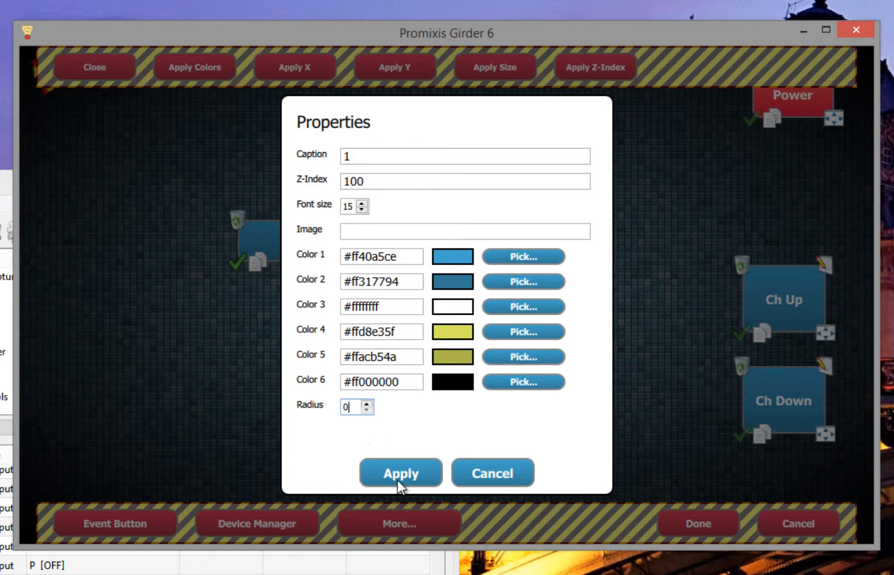
left_click(398, 478)
left_click_drag(406, 263, 287, 264)
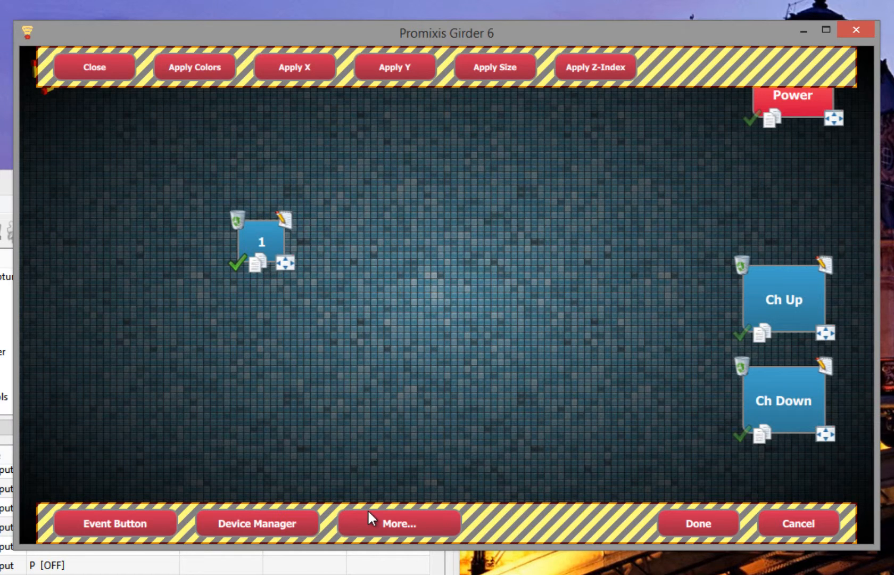
Step: Add a button for the cablebox's 2 control and place it directly to the right of button 1
left_click(263, 524)
left_click(309, 260)
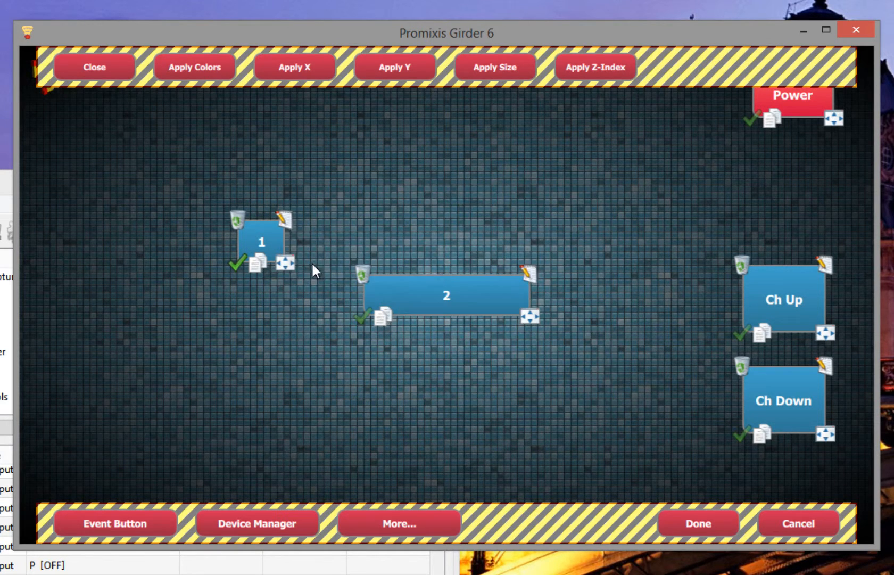
mouse_move(408, 298)
left_mouse_down()
mouse_move(337, 232)
mouse_move(343, 236)
left_mouse_up()
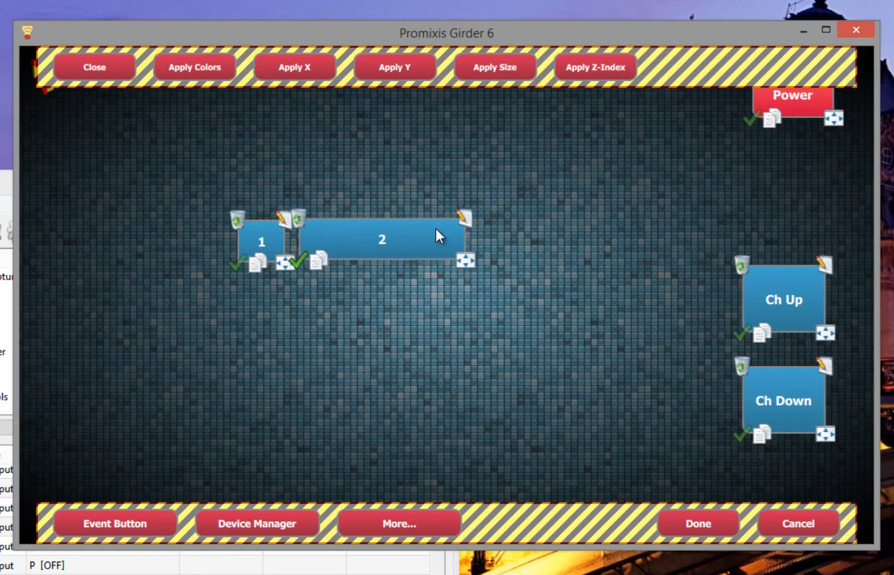
Step: Set the 2 button's Radius to 0 and apply button 1's size to it
left_click(463, 217)
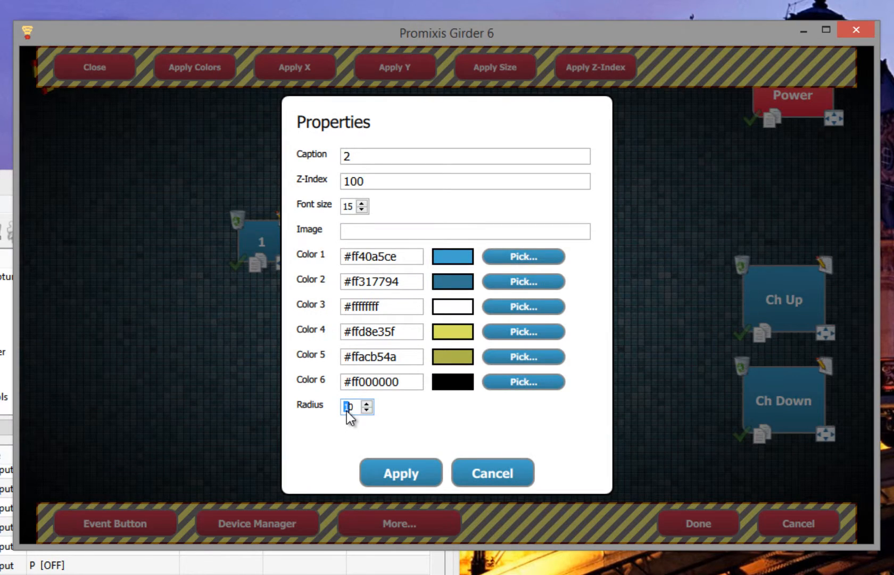
key("Delete")
left_click(407, 472)
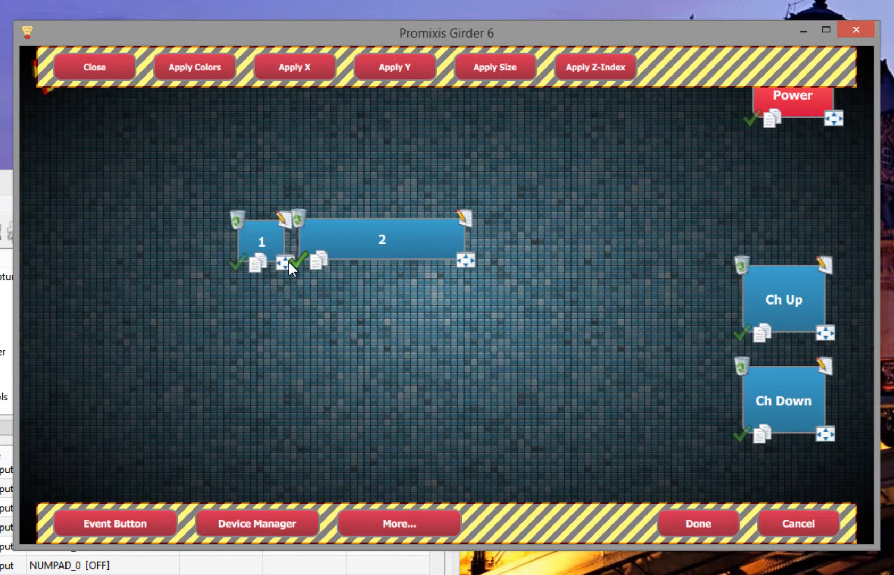
left_click(486, 69)
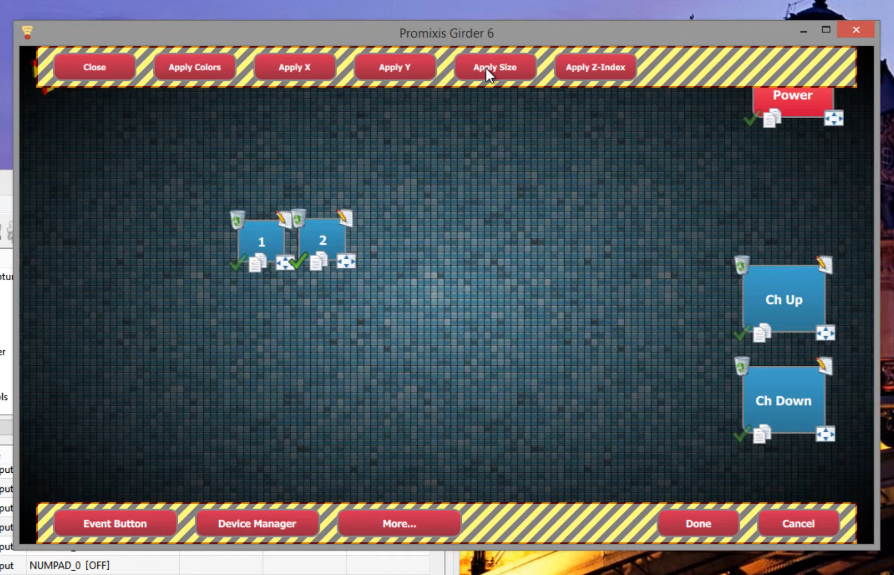
Step: Add a button for the cablebox's 3 control and apply button 1's size to it
left_click(245, 532)
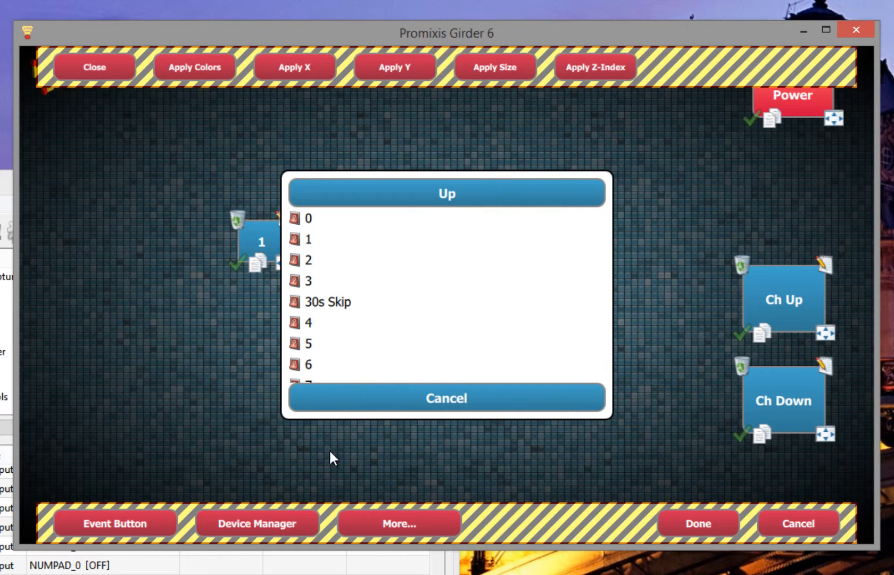
left_click(309, 277)
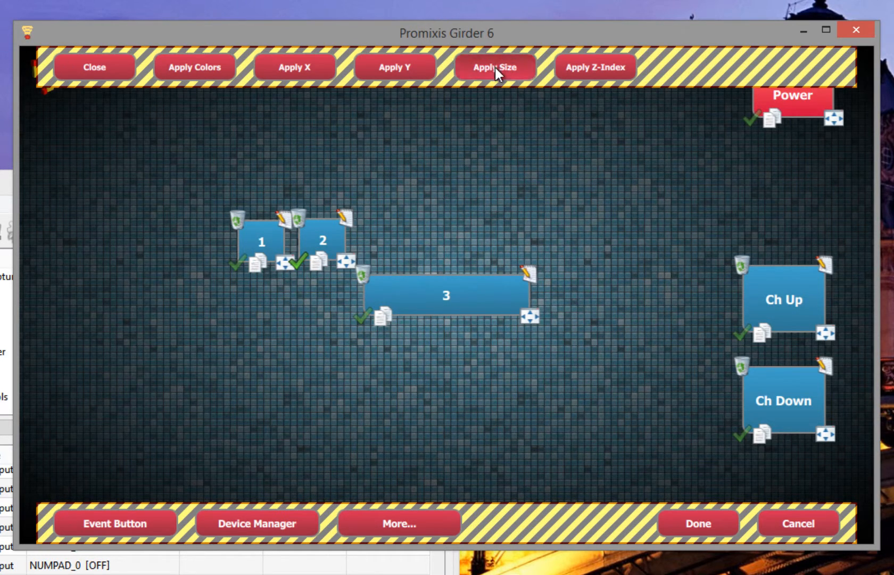
left_click(449, 308)
left_click(471, 68)
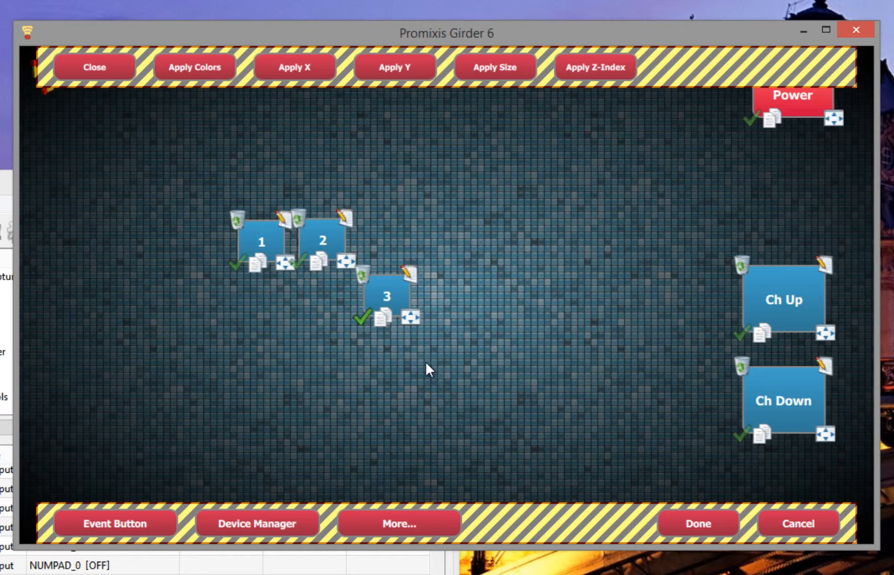
Step: Set the 3 button's Radius to 0
left_click(408, 216)
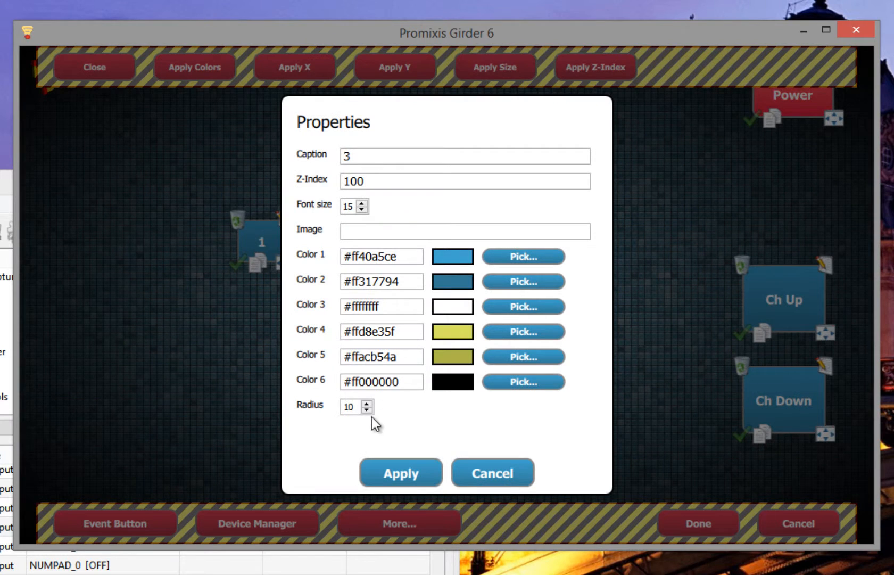
left_click(357, 412)
key("BackSpace")
key("BackSpace")
type("8")
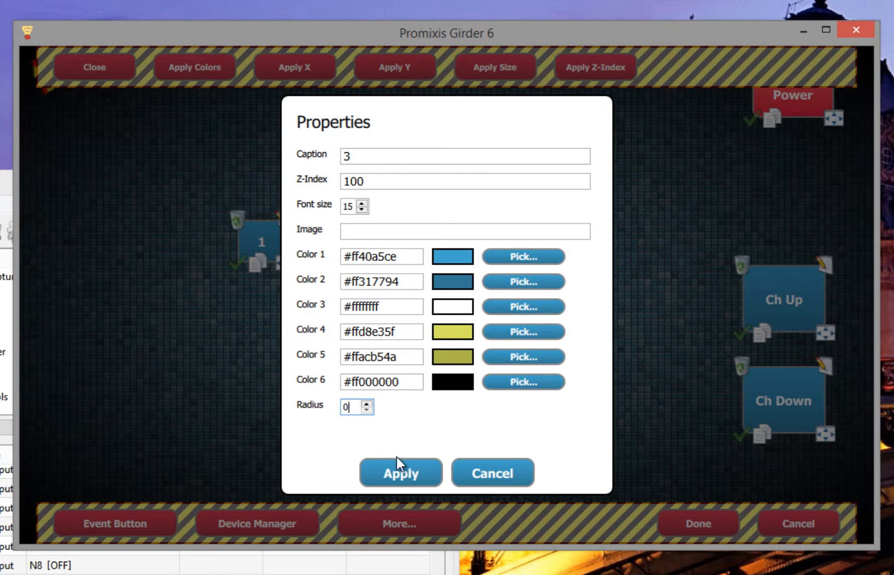
left_click(397, 462)
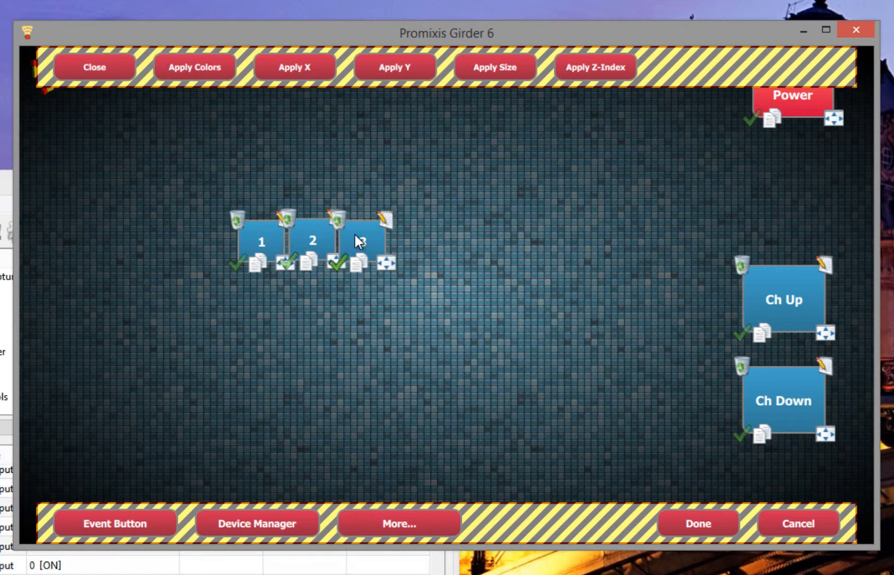
Step: Line up buttons 2 and 3 in a row with button 1 using its Y position, and finish editing the layout
left_click_drag(453, 301, 260, 185)
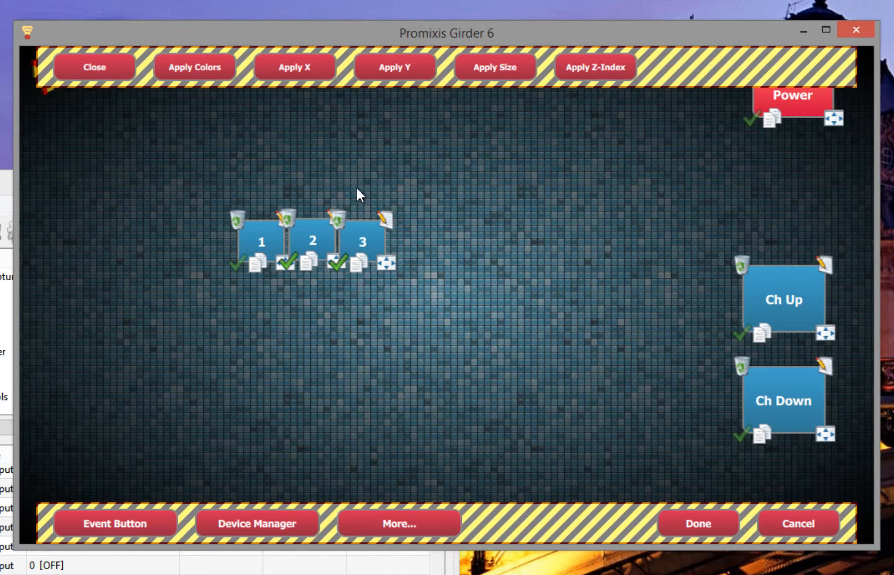
left_click(387, 70)
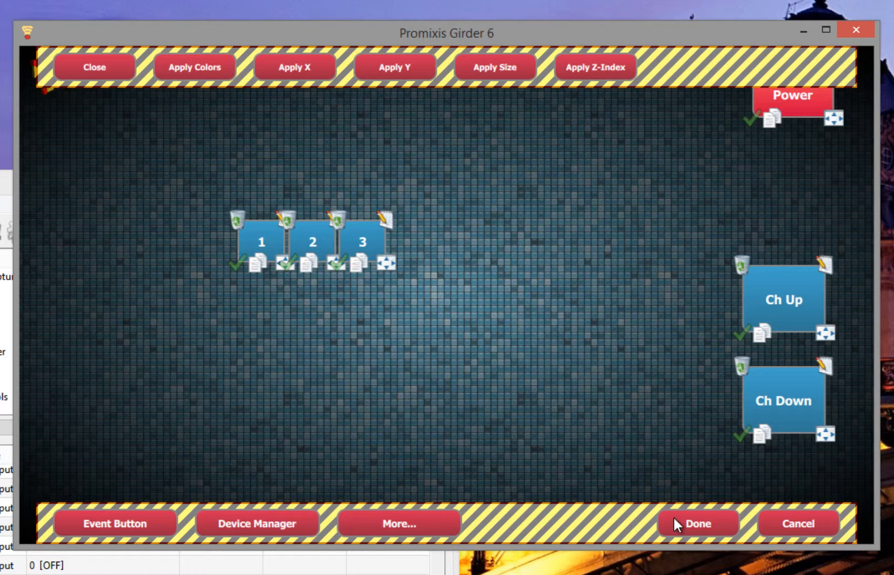
left_click(718, 531)
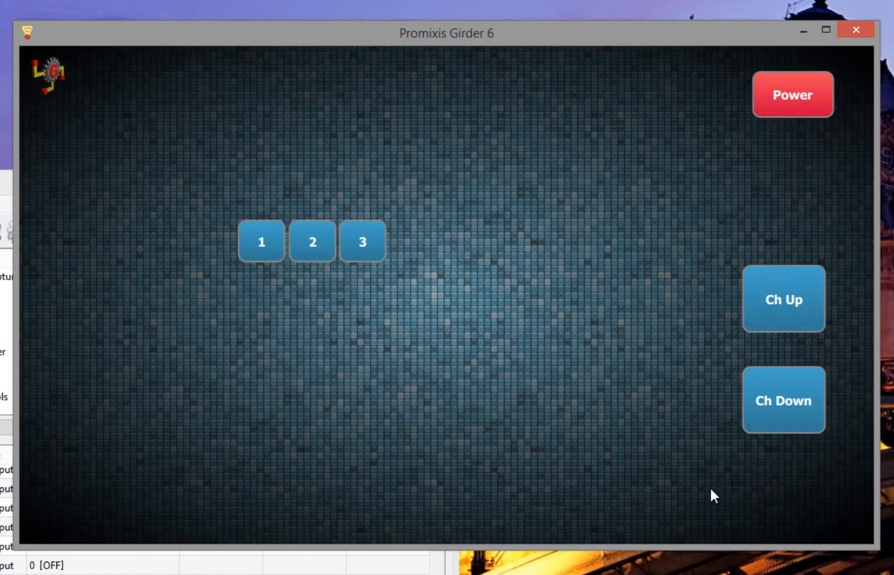
Step: Reopen the layout for editing and add a button for the cablebox's 4 control, placing it above button 1
left_click(43, 69)
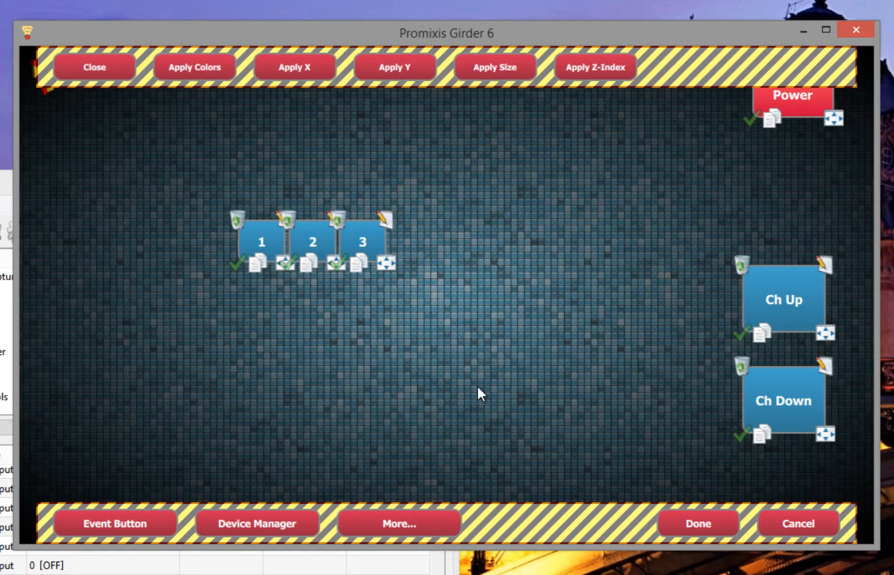
left_click(261, 535)
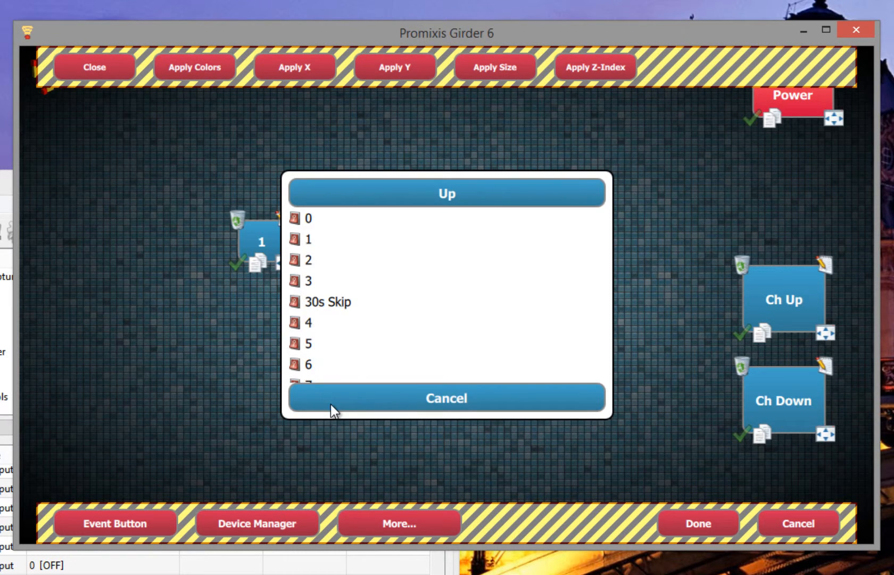
left_click(307, 325)
left_click_drag(445, 295, 228, 204)
Step: Add buttons for the cablebox's 5 and 6 controls, placing 5 below the row of buttons 1 to 3
left_click(261, 535)
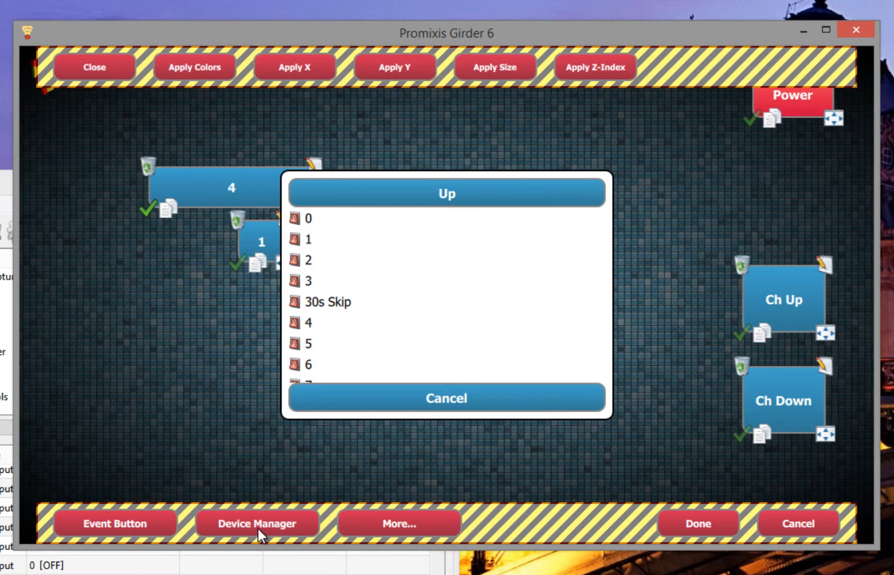
left_click(307, 345)
left_click_drag(405, 304, 238, 329)
left_click(253, 523)
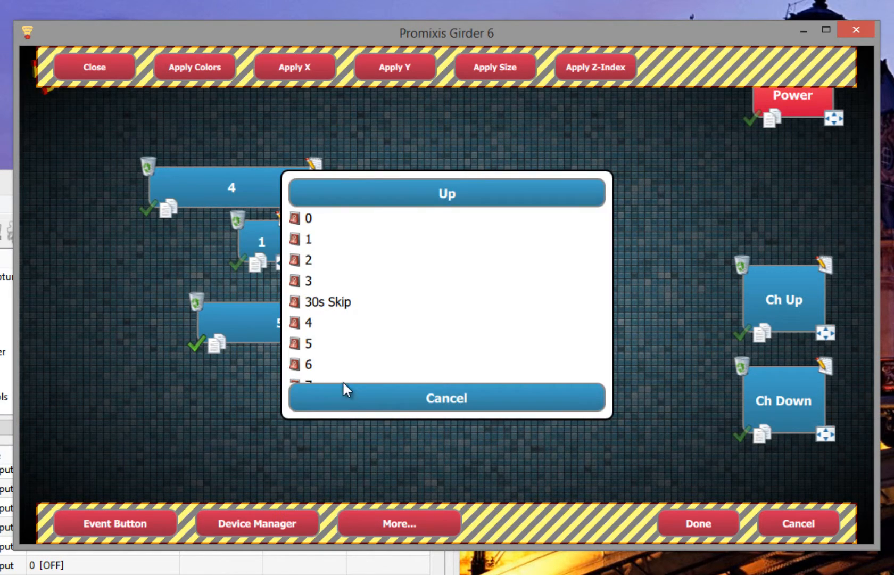
left_click(309, 366)
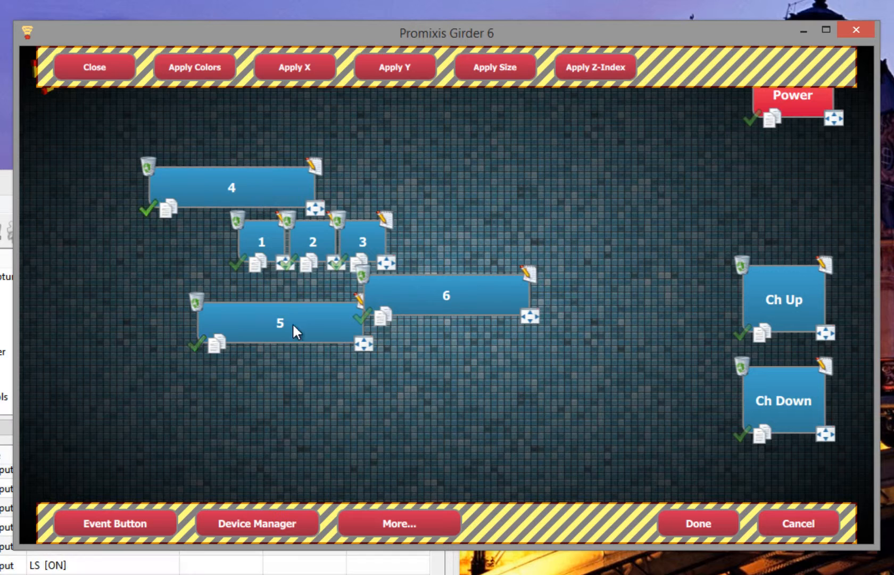
Step: Move button 4 below button 5 and apply the small number-button size to buttons 4, 5 and 6
left_click_drag(263, 179, 283, 382)
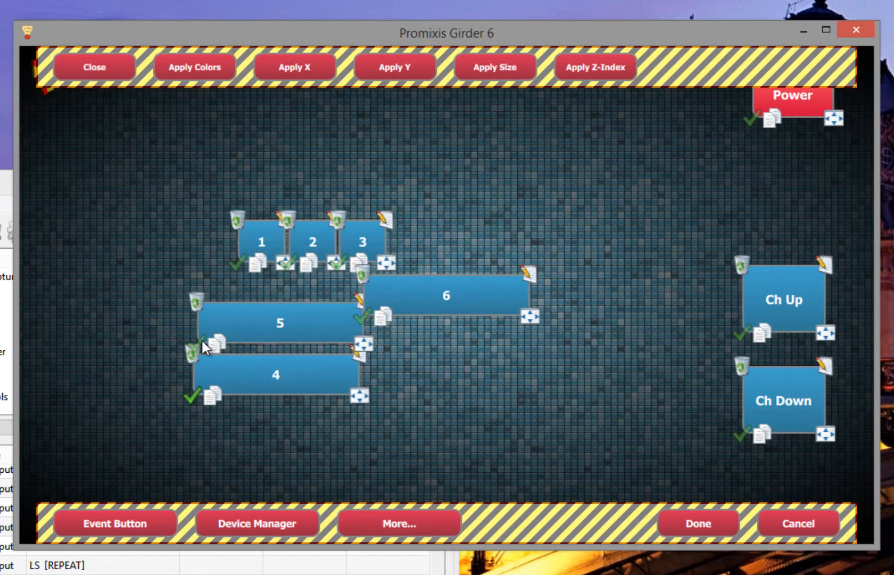
left_click(482, 70)
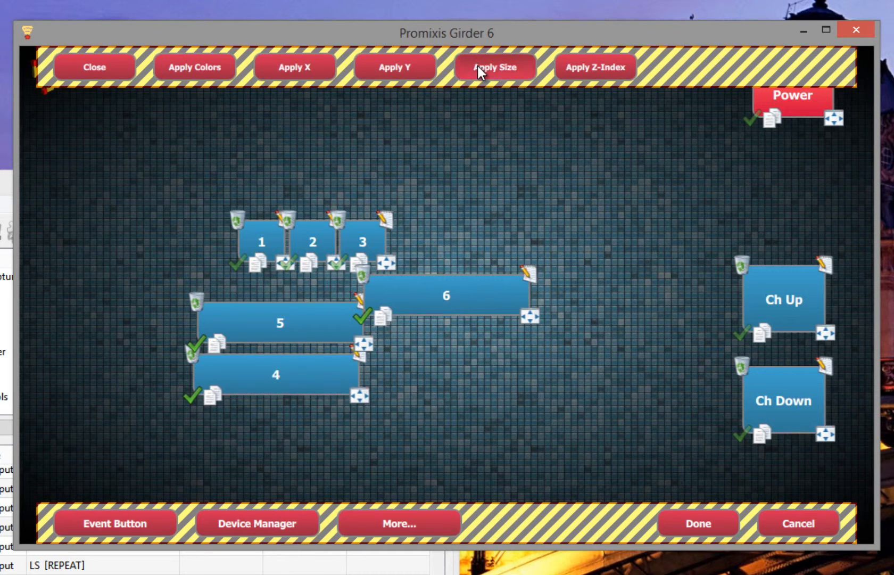
Step: Move button 5 clear of button 4, place button 4 directly above button 1, and match its X position to button 1
left_click_drag(231, 387, 392, 385)
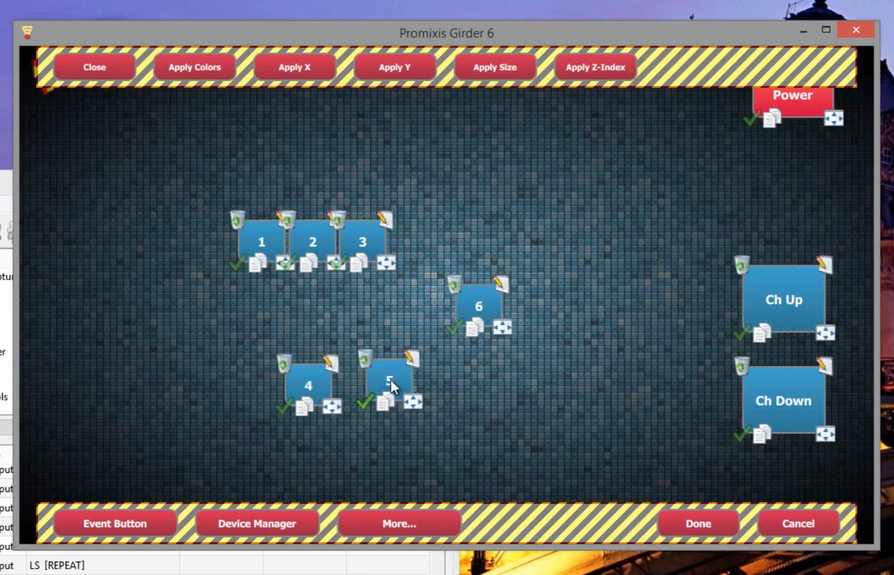
left_click_drag(314, 367, 268, 197)
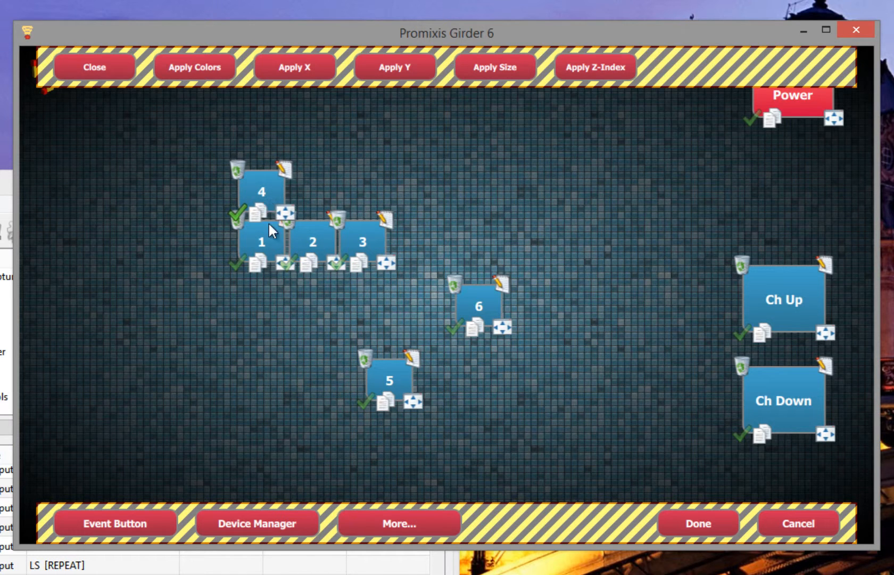
left_click(259, 190)
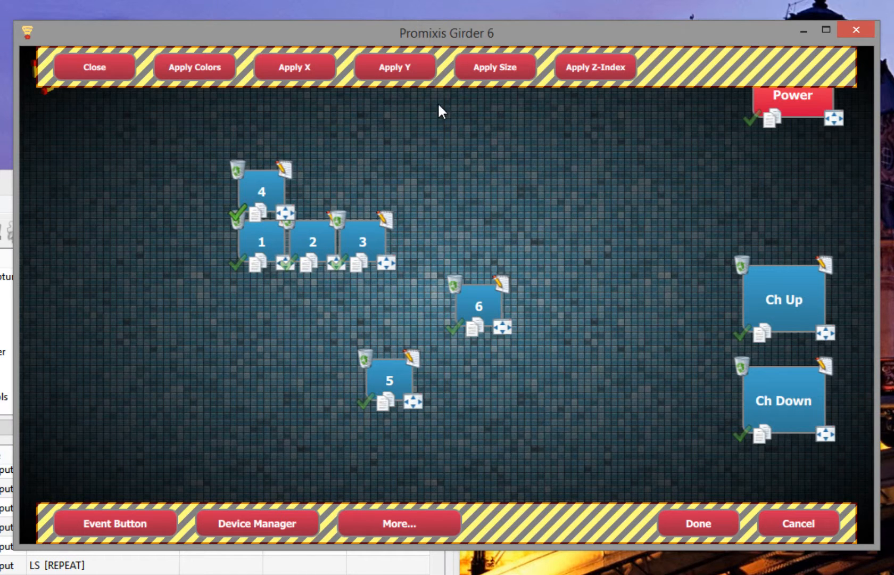
left_click(301, 71)
Step: Try to place buttons 5 and 6 above buttons 2 and 3 and align each to the button below by X position
left_click_drag(388, 364, 314, 175)
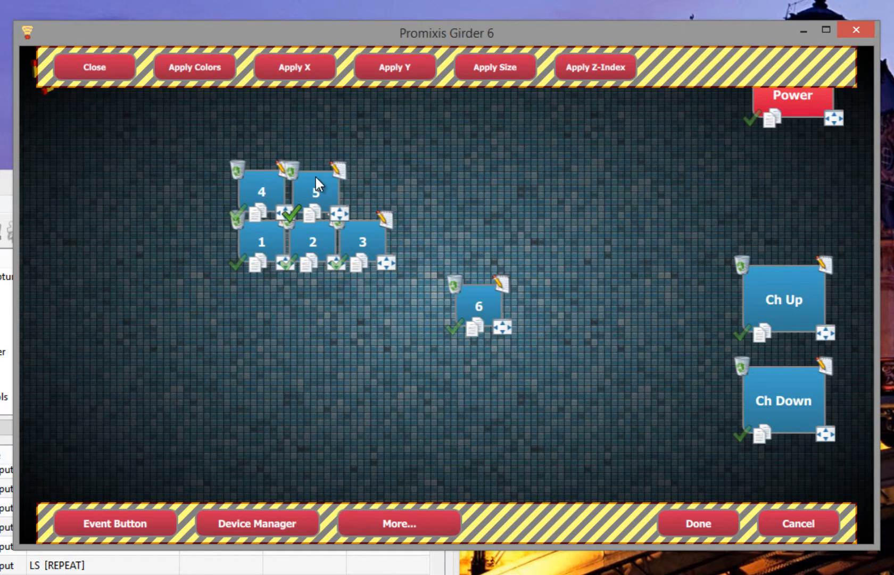
left_click_drag(492, 301, 381, 184)
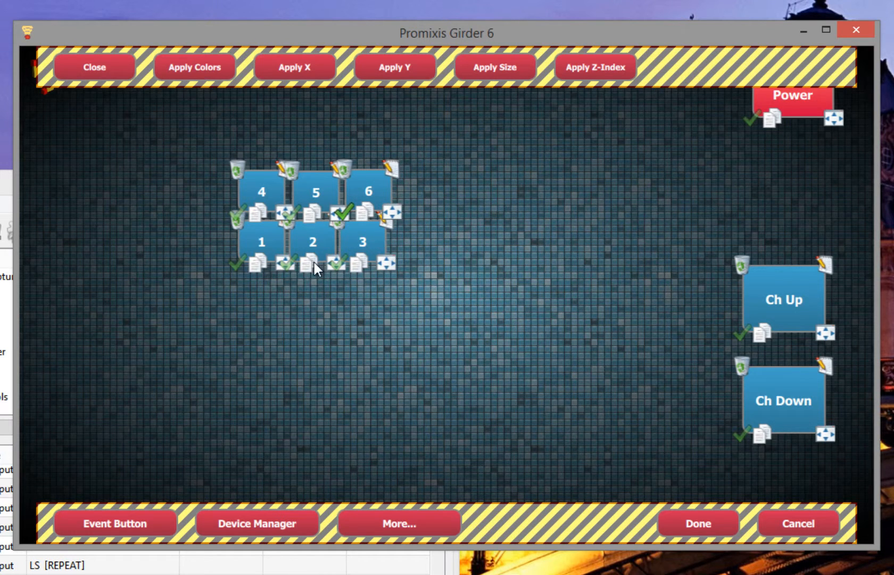
left_click(316, 192)
left_click(316, 67)
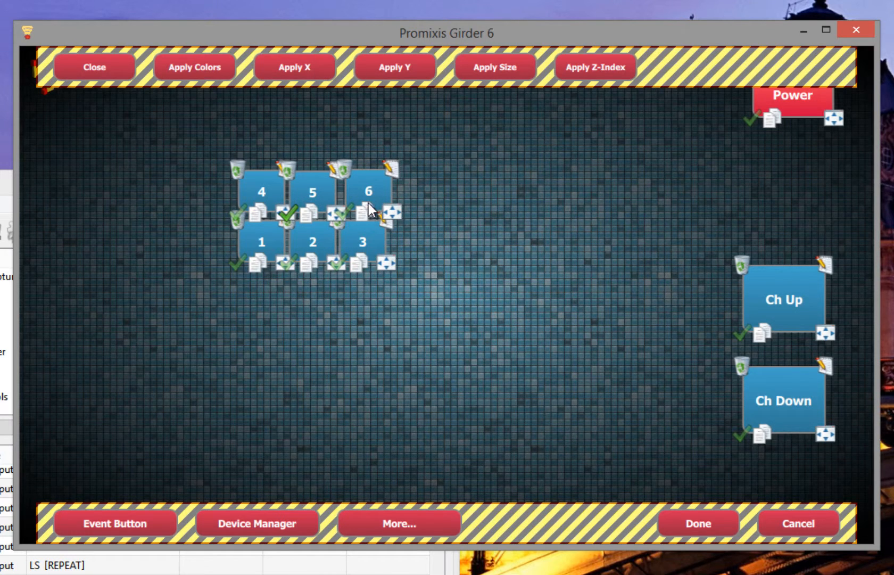
left_click(304, 78)
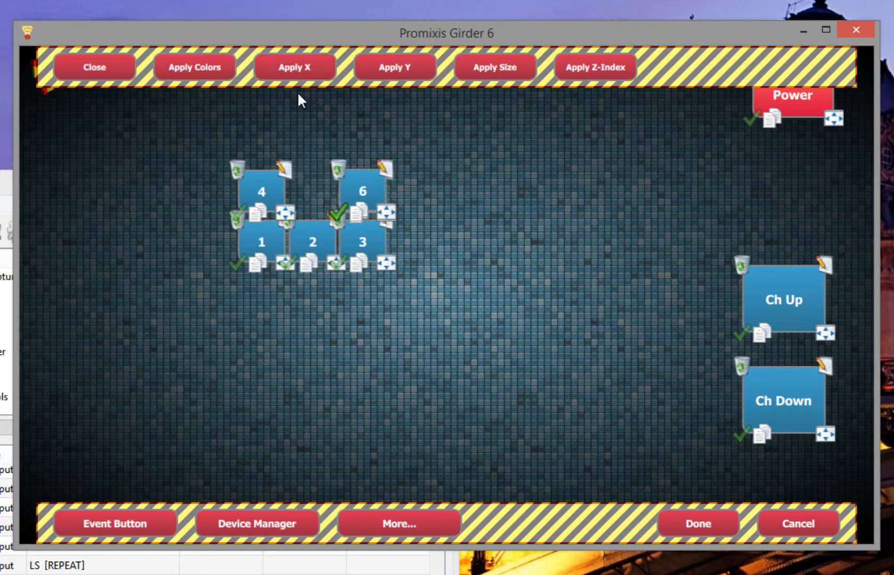
Step: Move button 6 aside, place button 5 directly above button 2, and match its X position to button 2
left_click_drag(367, 187, 450, 180)
left_click_drag(448, 178, 307, 189)
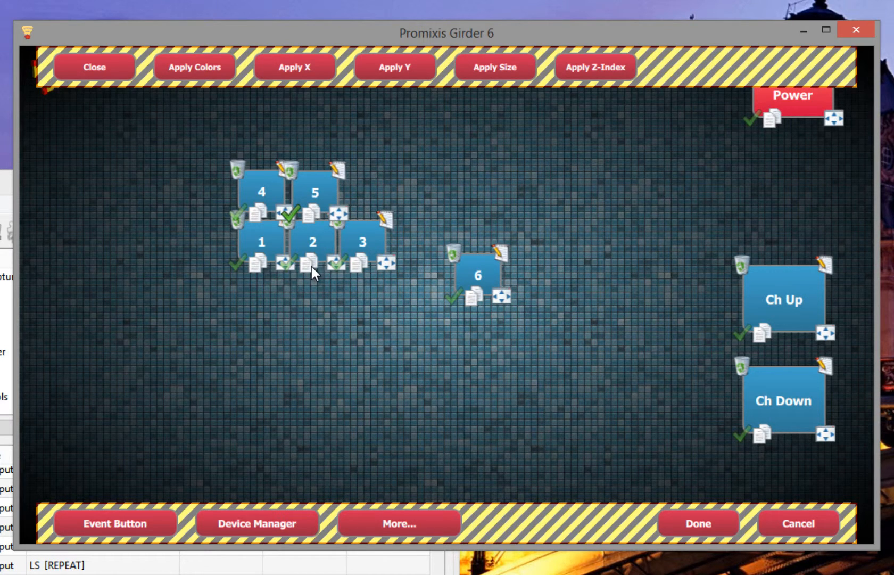
left_click(306, 69)
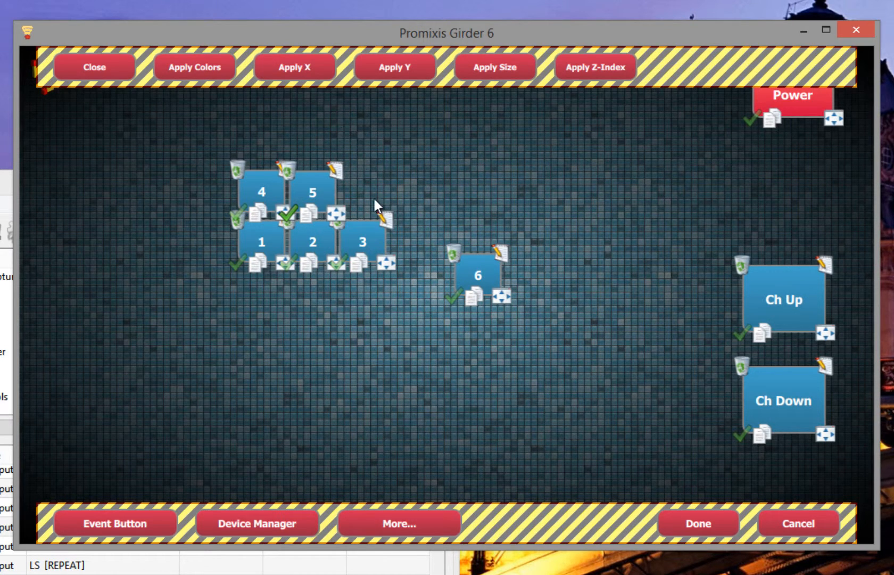
Step: Place button 6 above button 3, match its X position to button 3 and Y position to button 5, and finish editing the layout
left_click_drag(461, 259, 367, 175)
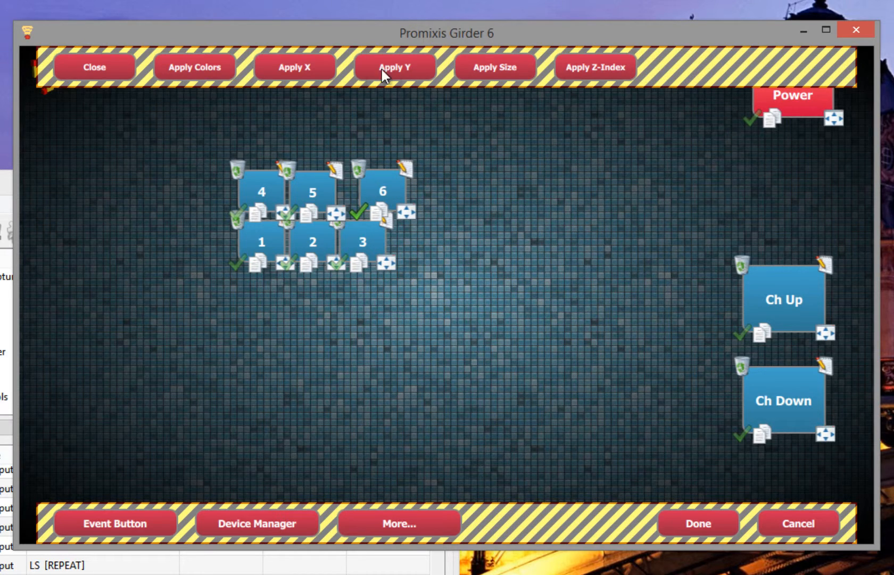
left_click(315, 66)
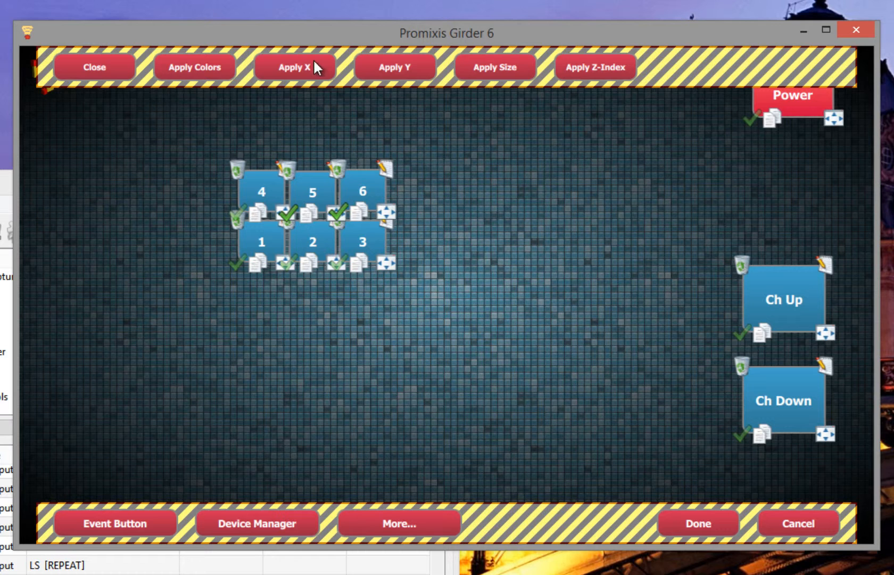
left_click(382, 70)
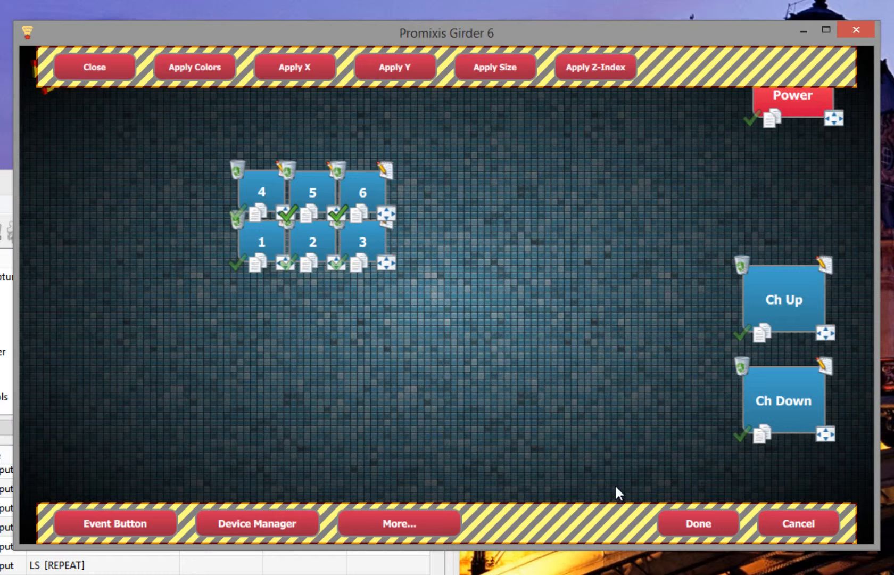
left_click(698, 523)
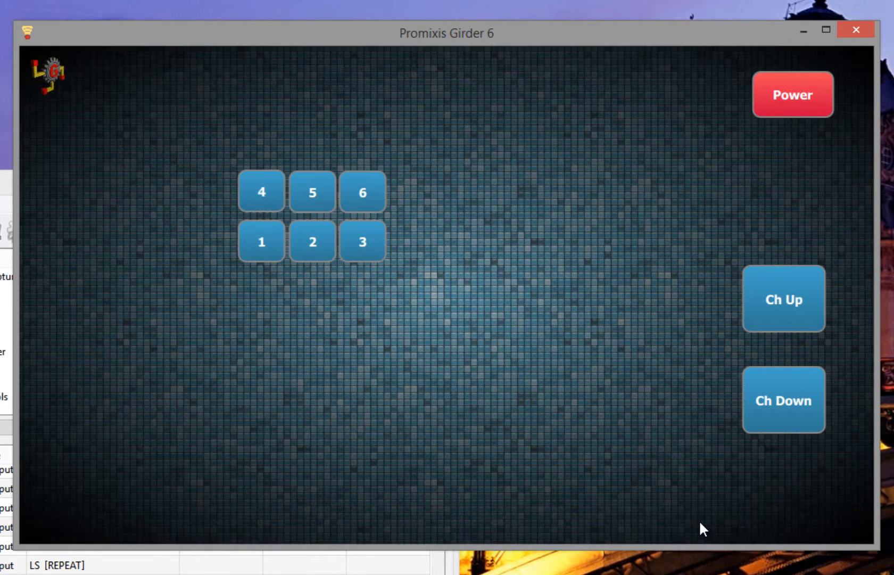
Step: Reopen the layout for editing, add buttons for the cablebox's 7, 8 and 9 controls, and spread them out below the number block
left_click(49, 71)
left_click(343, 524)
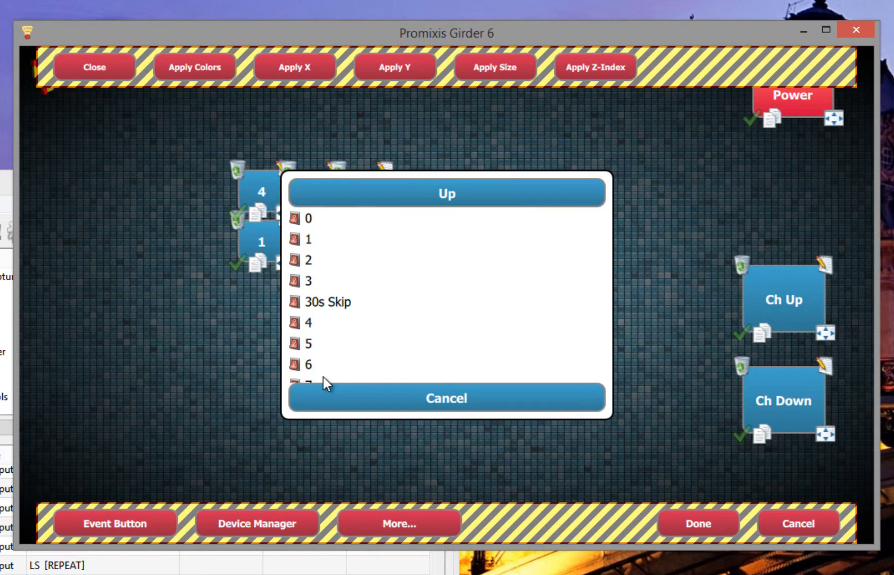
scroll(322, 358, "down", 5)
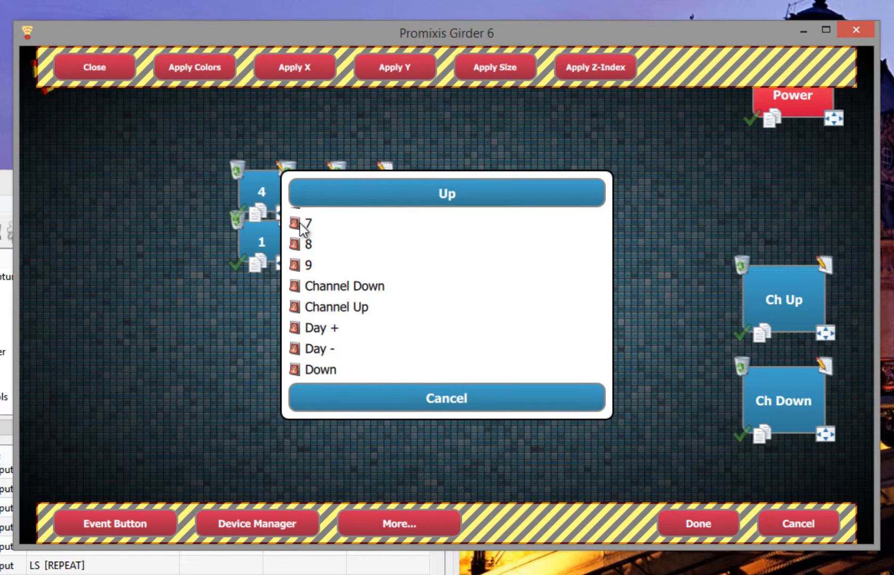
left_click(305, 224)
left_click(275, 527)
left_click(312, 244)
left_click(294, 517)
left_click(306, 264)
left_click_drag(400, 298, 188, 335)
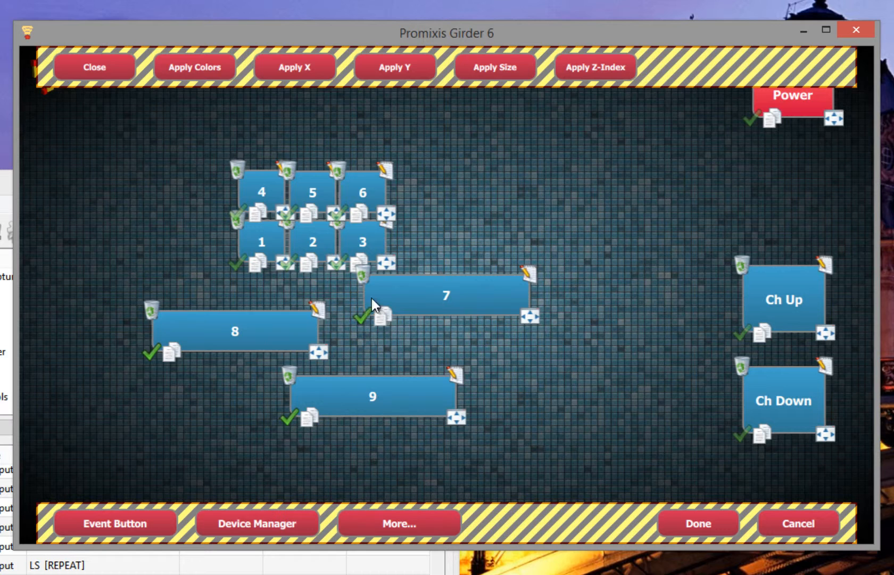
Step: Apply the small number-button size to buttons 7, 8 and 9 and place them in a row above buttons 4, 5 and 6
left_click(478, 79)
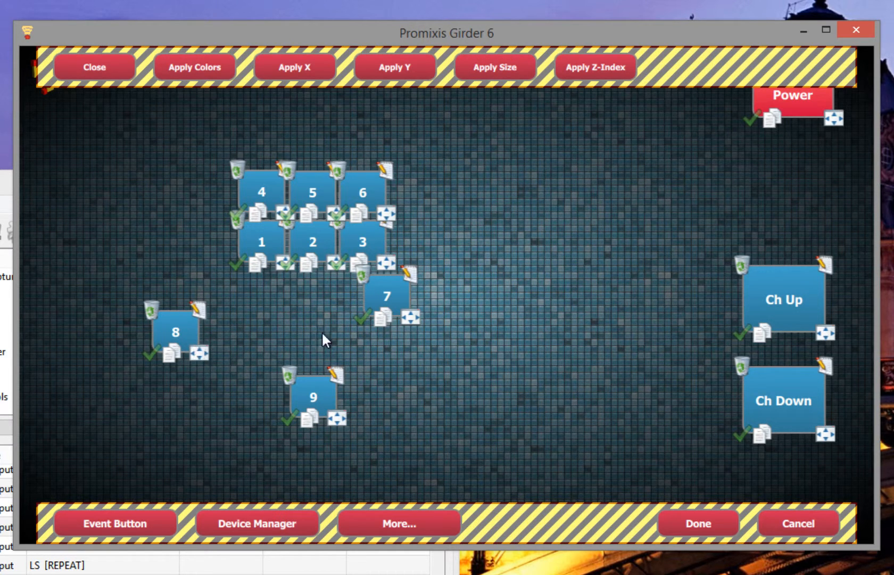
left_click_drag(391, 291, 264, 137)
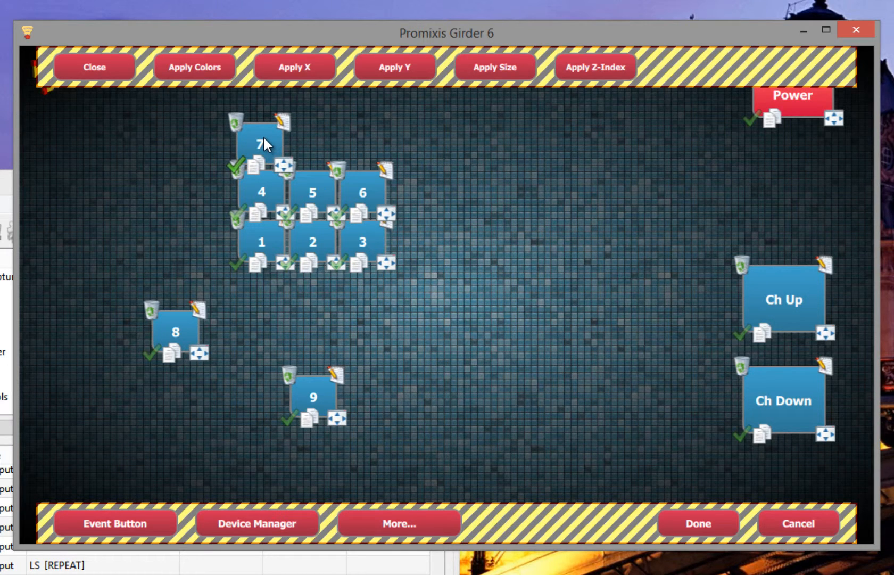
left_click_drag(192, 331, 328, 145)
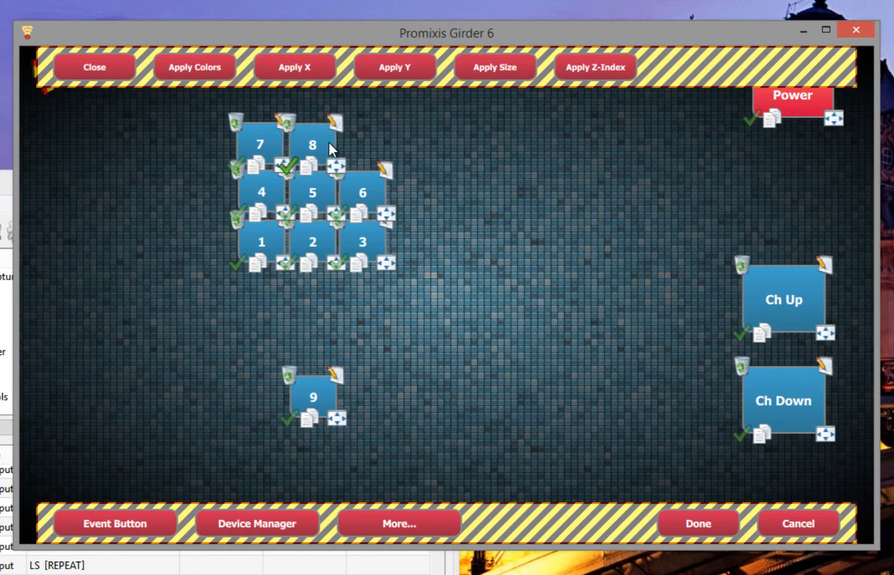
left_click_drag(317, 382, 367, 134)
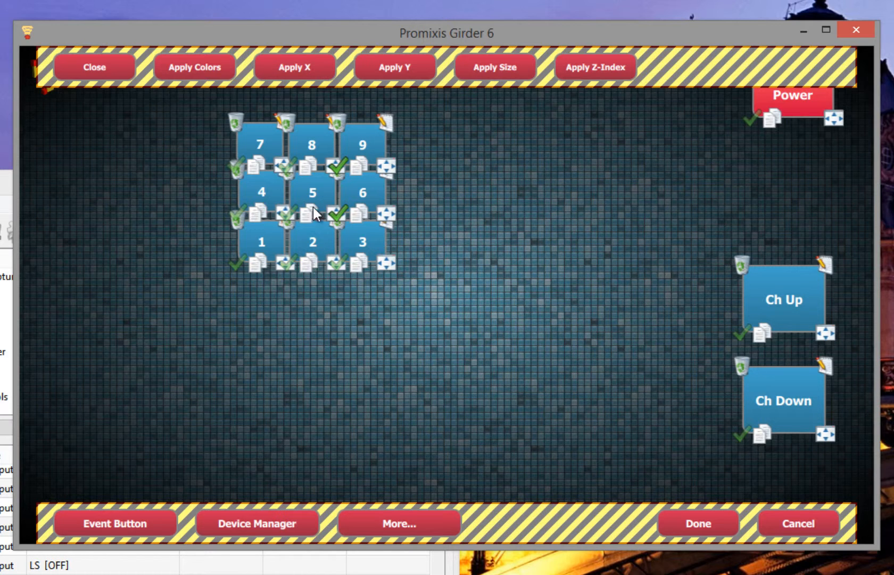
Step: Align buttons 7, 8 and 9 with the columns below by X position and with each other by Y position, and finish editing
left_click(295, 163)
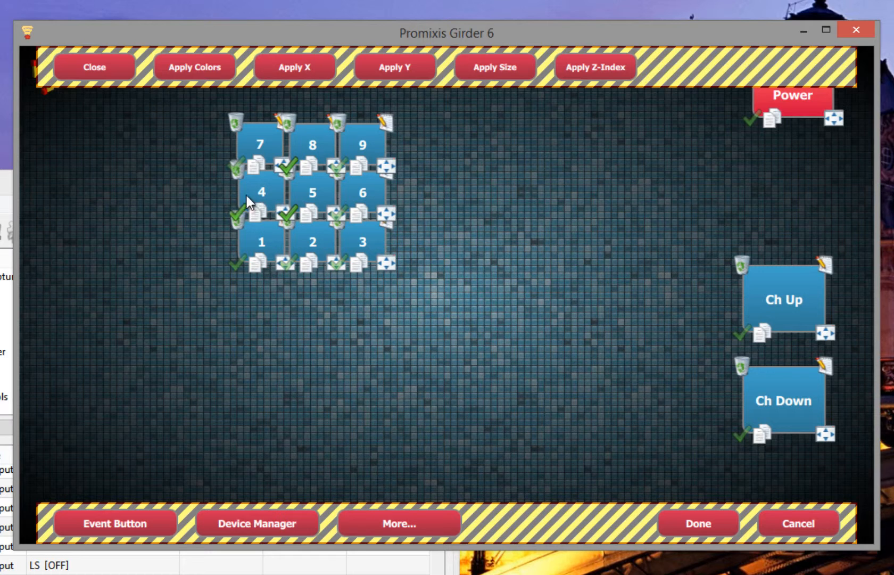
left_click(246, 153)
left_click(309, 73)
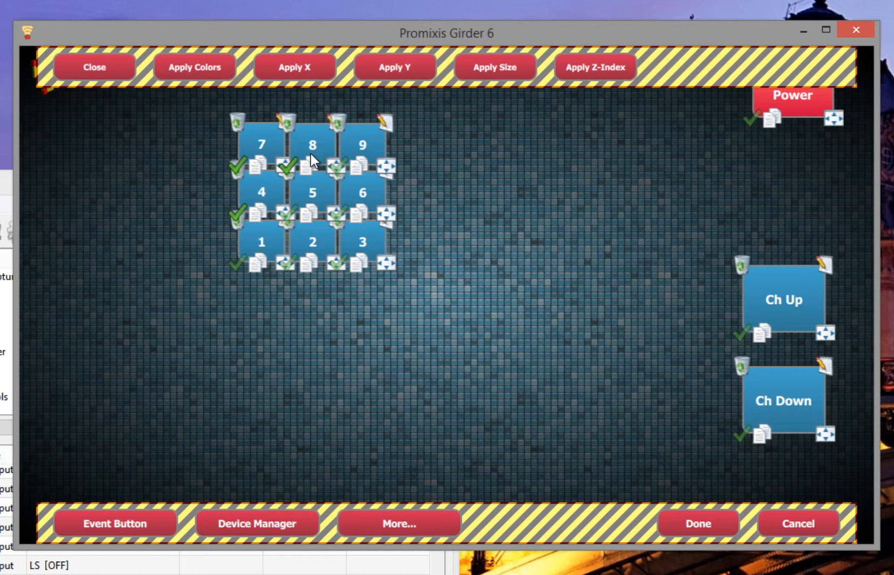
left_click(337, 165)
left_click(407, 65)
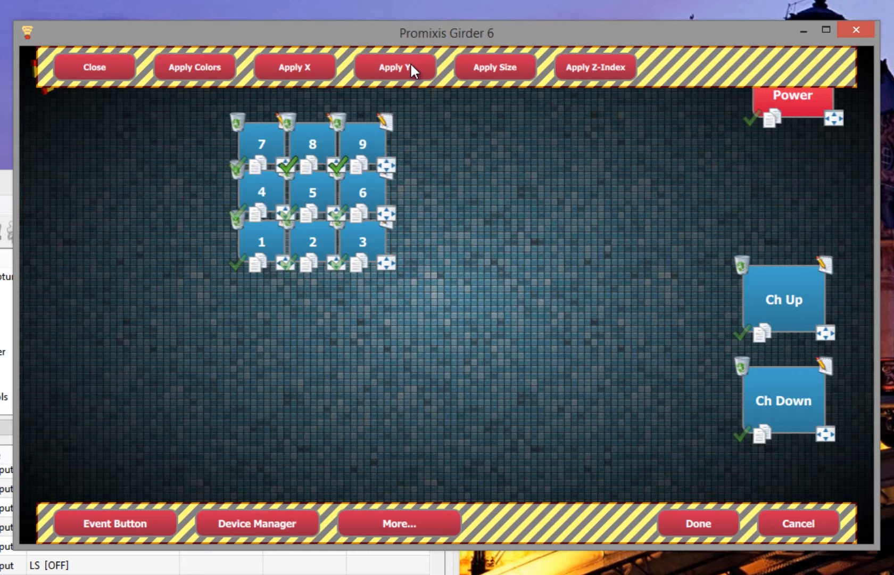
left_click(687, 525)
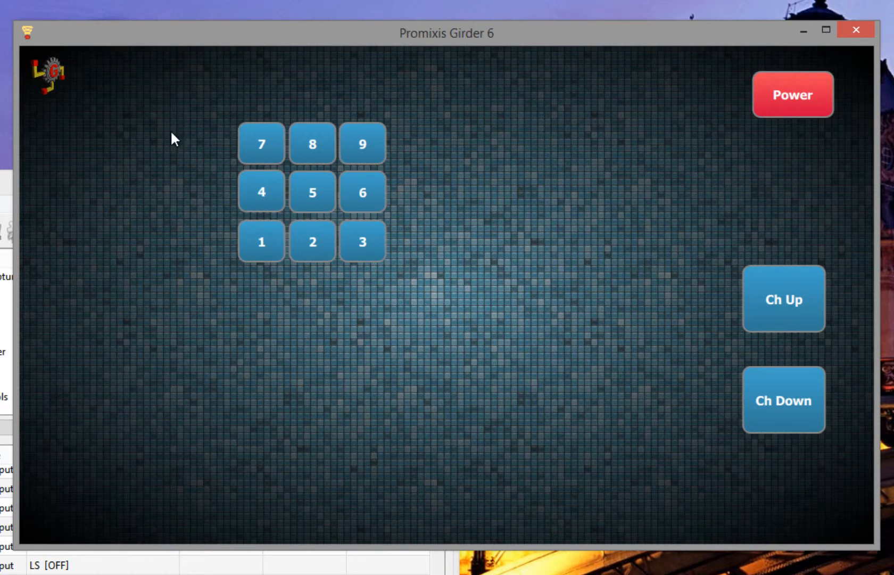
Step: Reopen the layout for editing and move number buttons 1 to 9 together lower and farther left on the layout
left_click(44, 68)
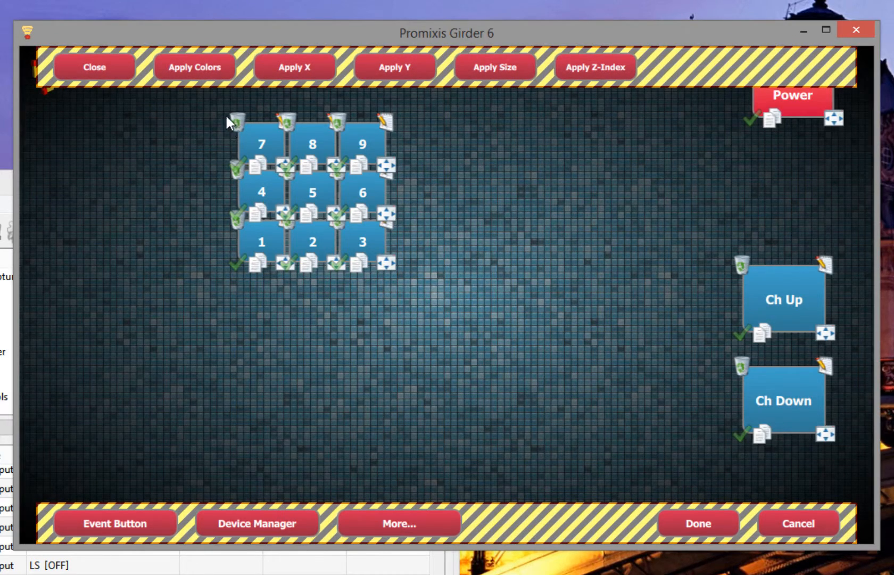
left_click_drag(214, 108, 465, 311)
left_click_drag(362, 189, 308, 270)
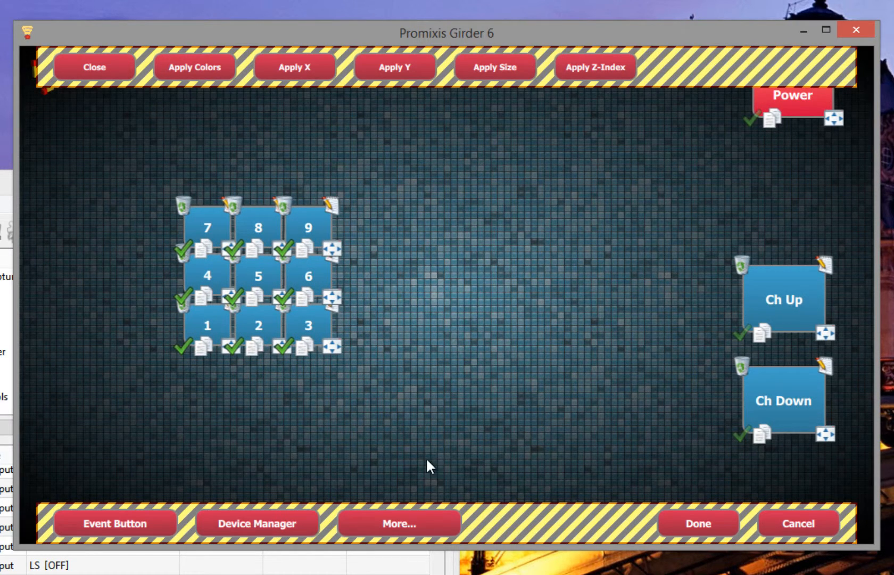
Step: Add buttons for the cablebox's Down and Up controls beside the number block, placing Up above Down
left_click(343, 521)
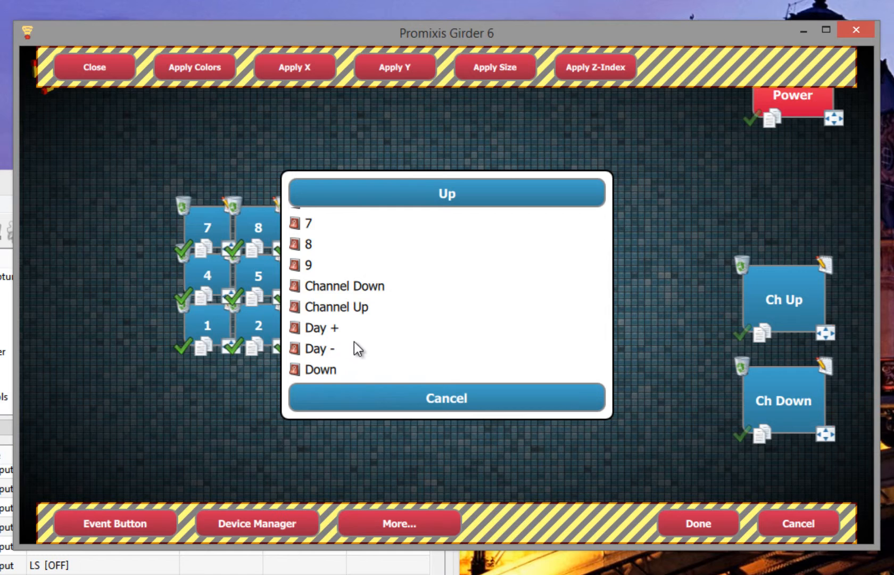
scroll(354, 342, "down", 2)
left_click(340, 294)
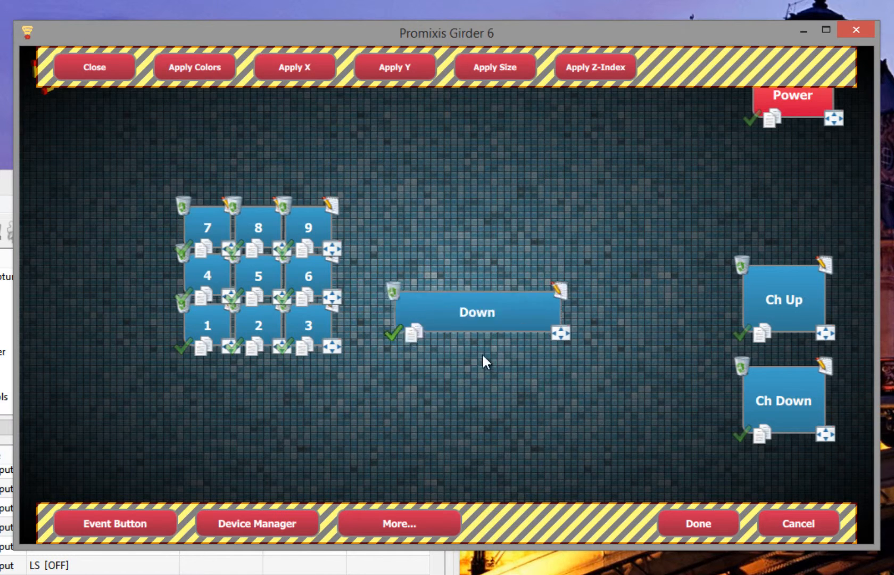
left_click(344, 520)
scroll(371, 283, "down", 5)
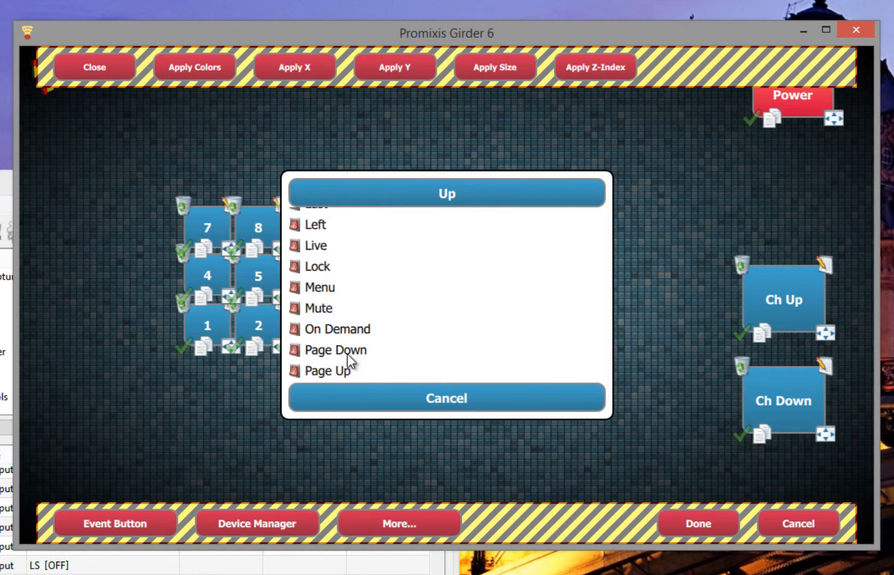
scroll(347, 354, "down", 2)
scroll(371, 233, "down", 4)
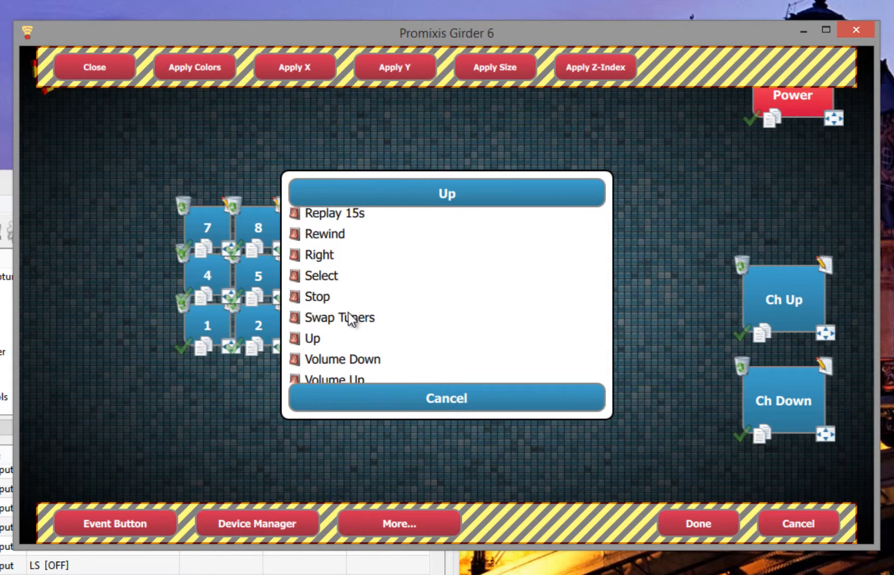
left_click(314, 335)
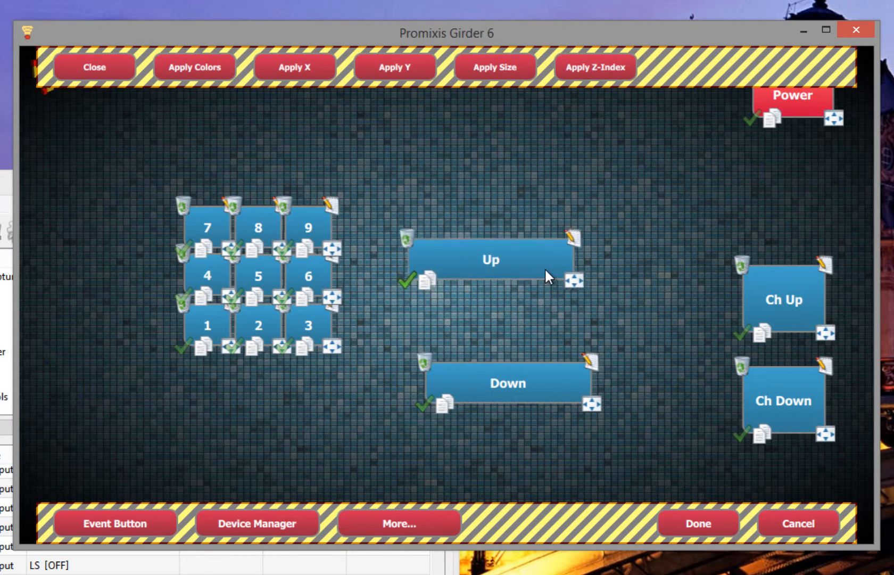
Step: Add a button for the cablebox's Left control
left_click(300, 526)
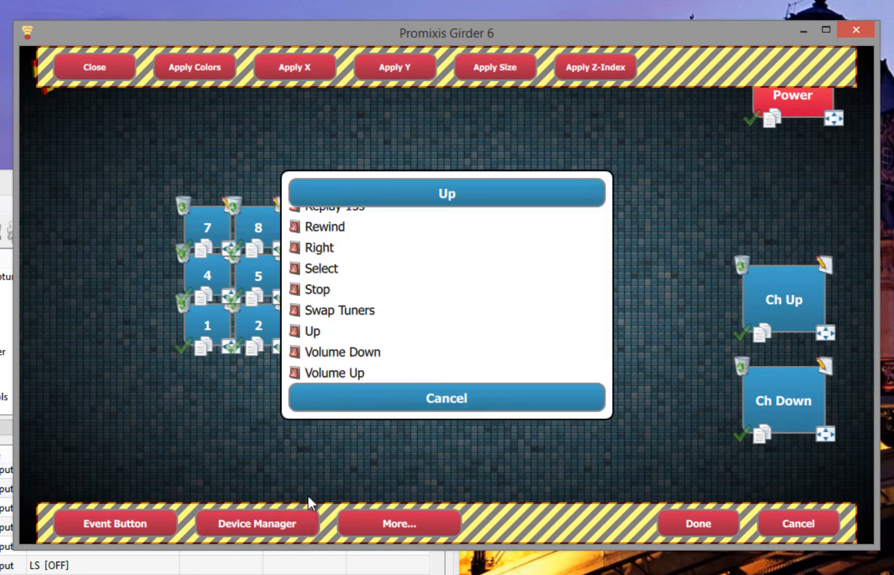
scroll(342, 270, "up", 10)
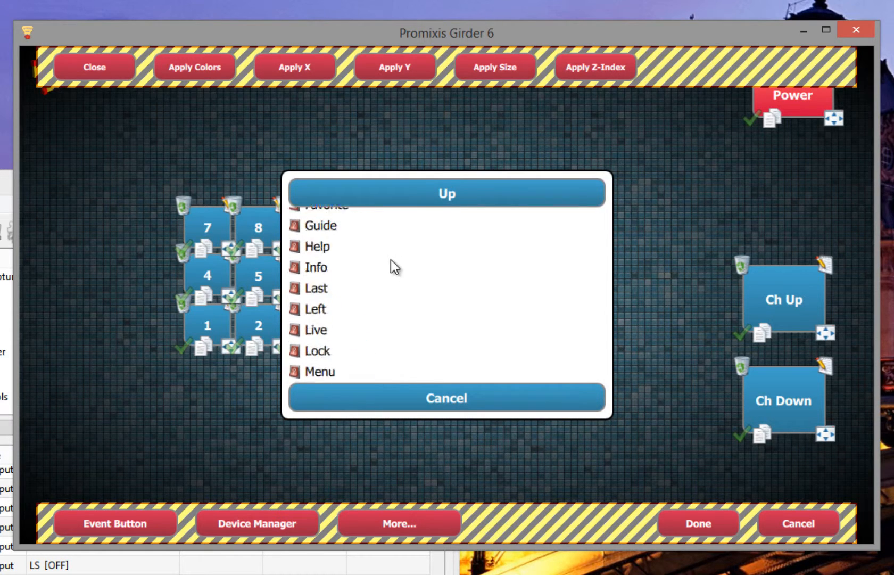
scroll(397, 238, "down", 7)
scroll(408, 279, "up", 5)
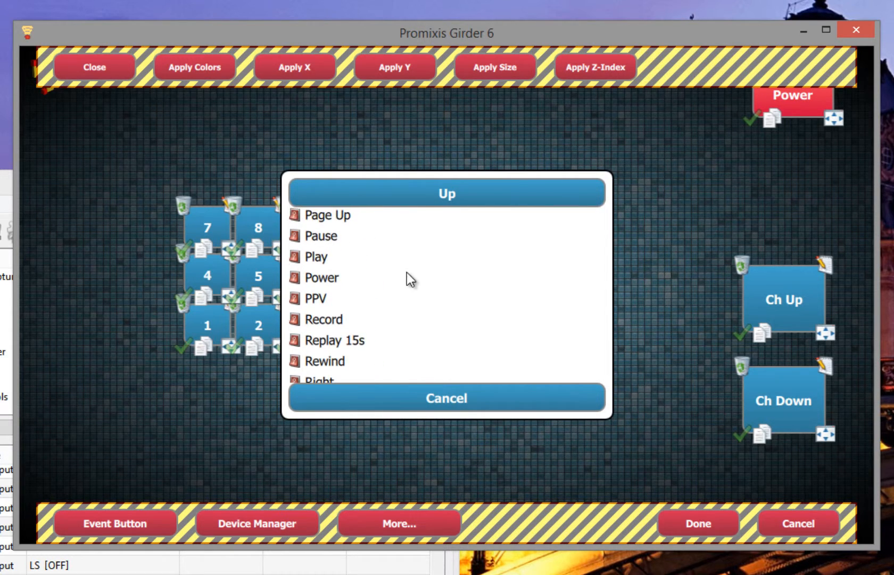
left_click(316, 305)
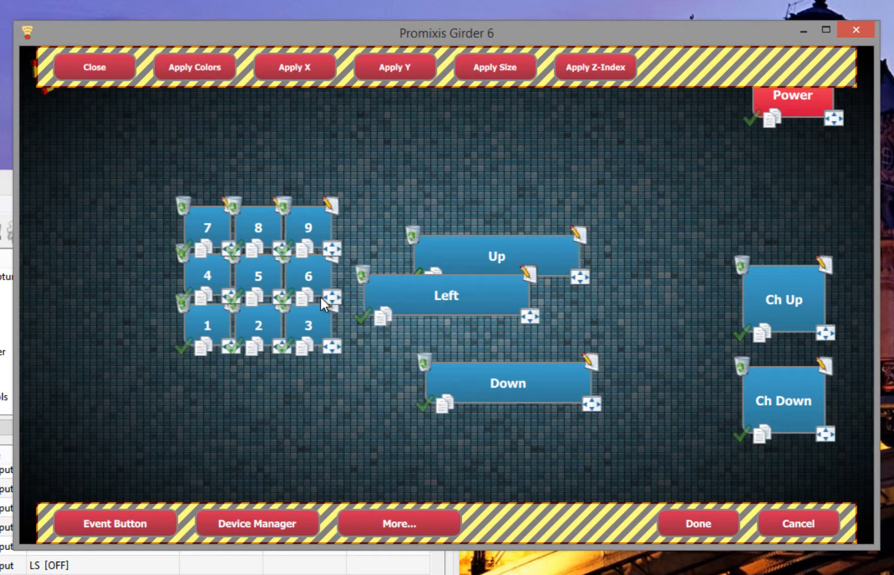
Step: Move the Left button over toward the number block and add a button for the cablebox's Right control on the opposite side
left_click_drag(429, 314, 315, 352)
left_click(248, 519)
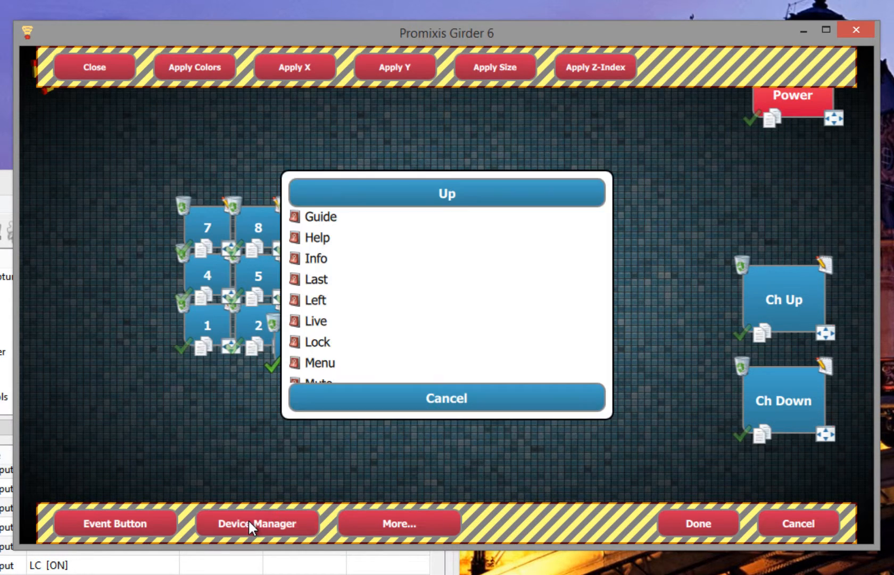
scroll(396, 330, "down", 6)
scroll(319, 292, "up", 1)
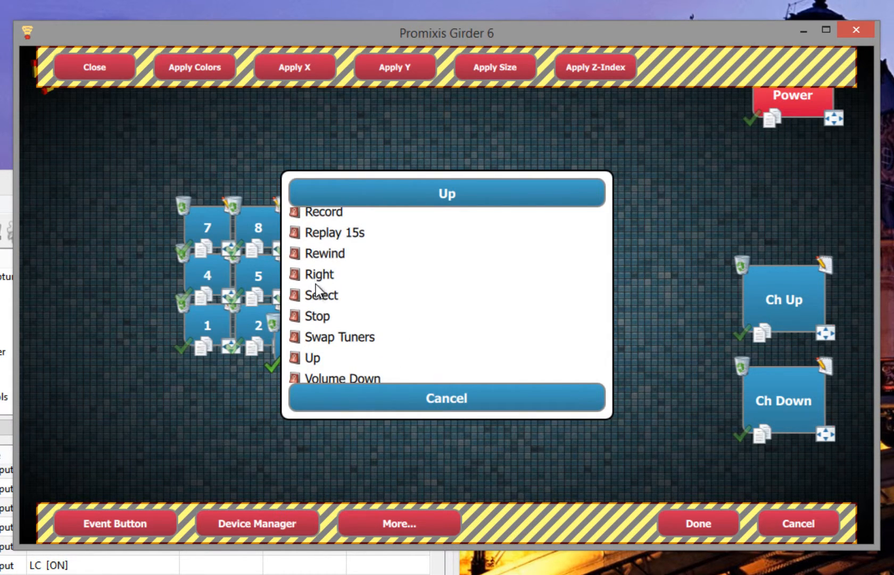
left_click(322, 274)
left_click_drag(409, 296, 552, 309)
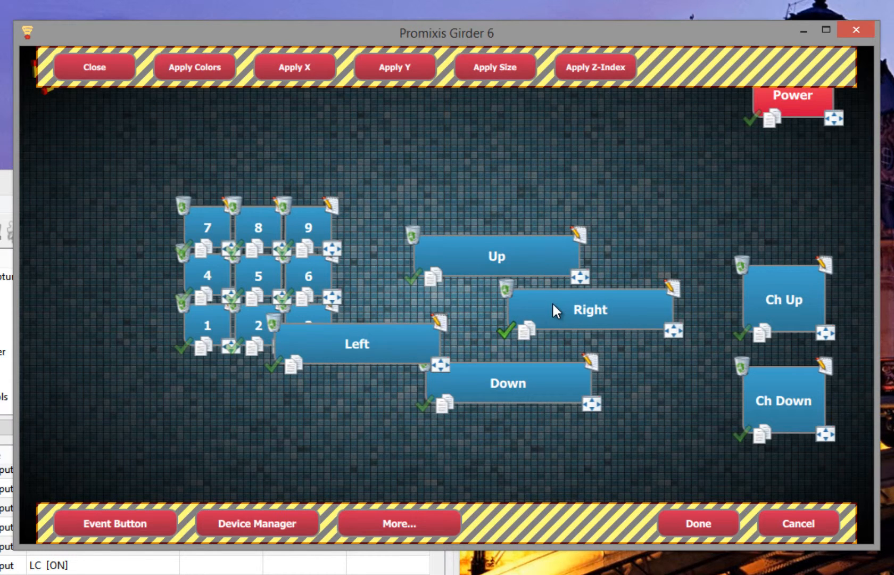
Step: Make the Right button narrower and slightly taller, and apply its size to the Up, Down and Left buttons
left_click_drag(685, 334, 604, 345)
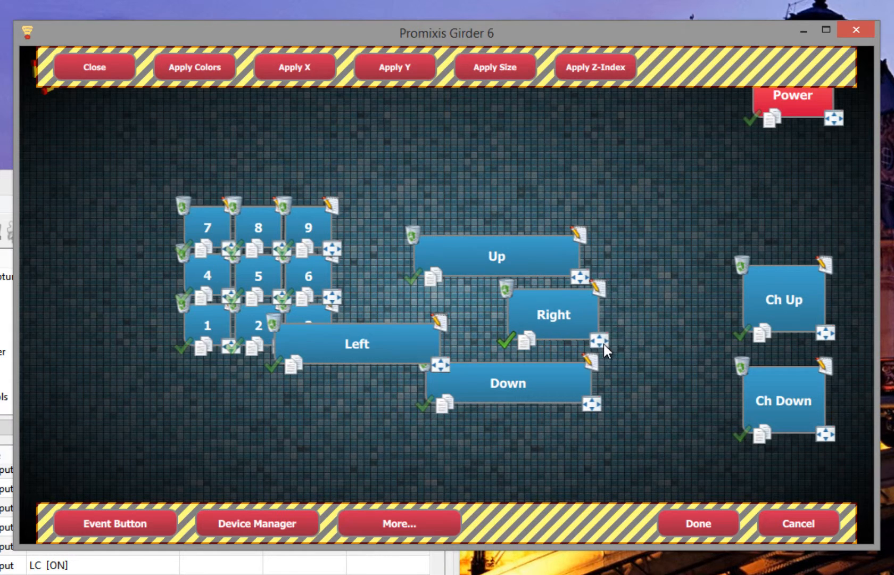
left_click(460, 263)
left_click(469, 70)
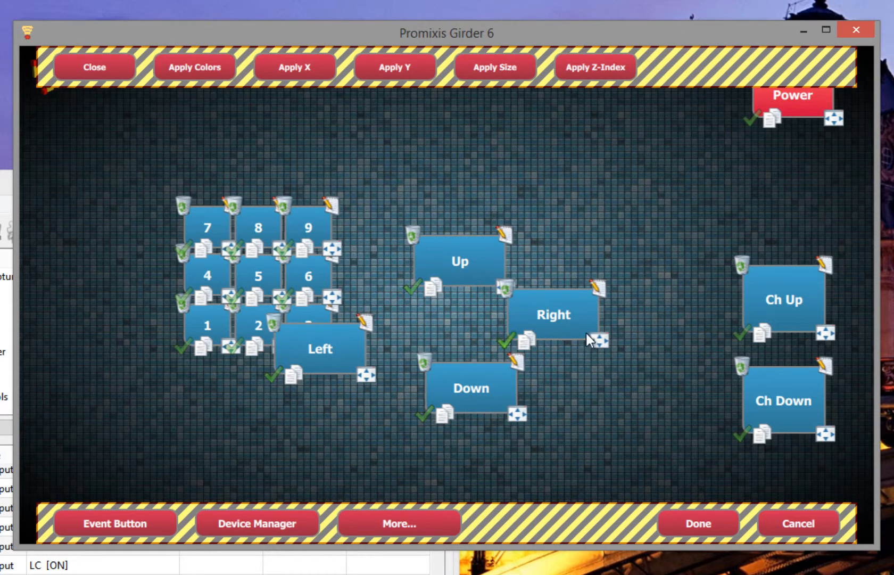
Step: Arrange the Up, Down, Left and Right buttons in a cross with an open centre
left_click_drag(553, 330, 617, 361)
left_click(516, 416)
left_click_drag(480, 390, 529, 418)
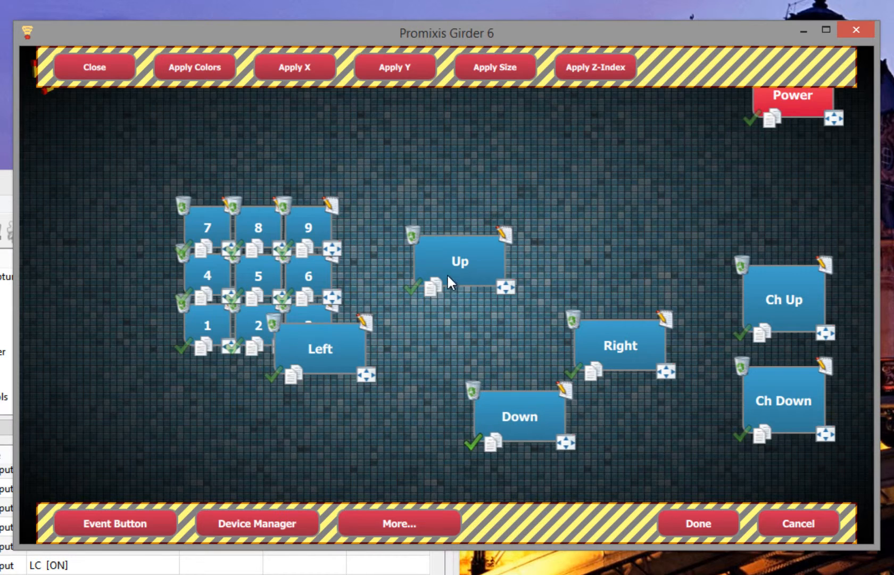
left_click_drag(443, 274, 495, 299)
left_click_drag(322, 344, 420, 341)
Step: Add a button for the cablebox's Select control in the centre of the cross, matching the direction buttons' size
left_click(289, 525)
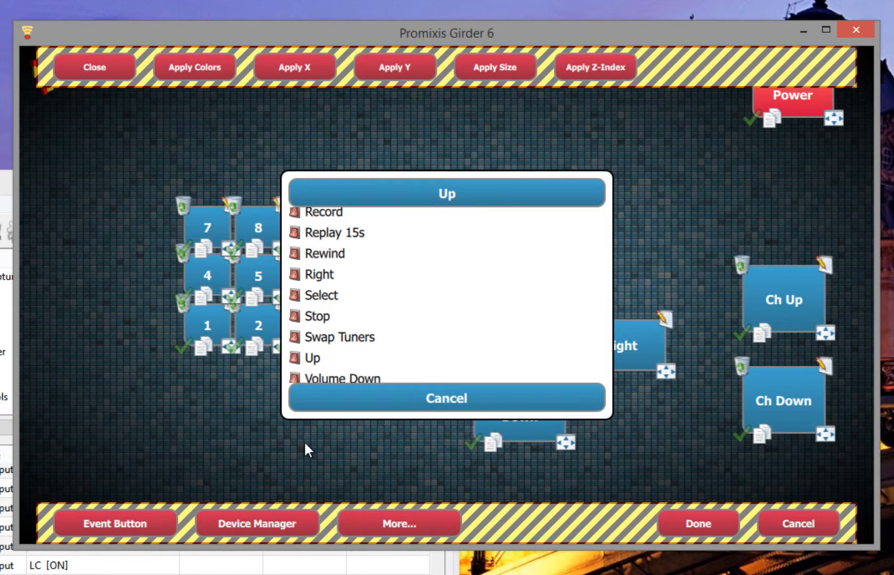
left_click(325, 295)
left_click_drag(424, 300, 519, 342)
left_click(525, 66)
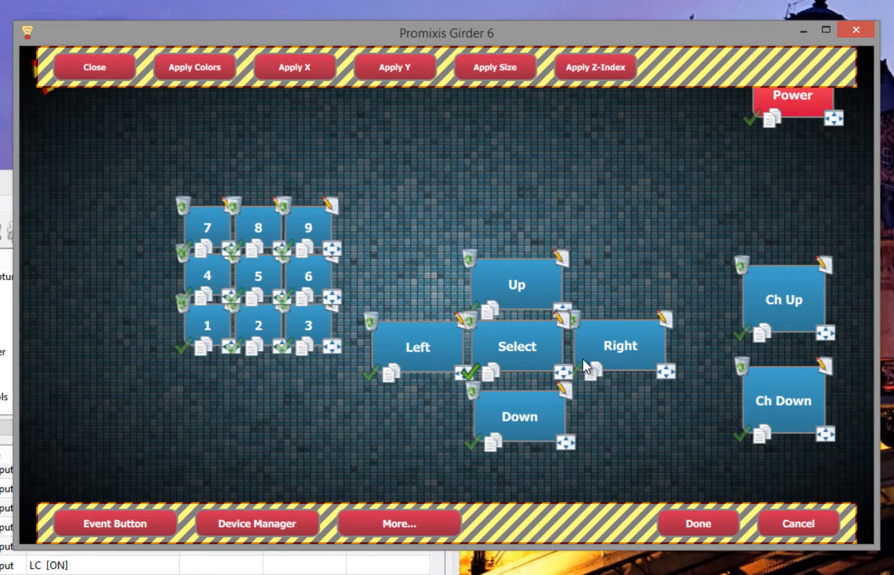
Step: Align Left, Select and Right by Y position, and Up, Select and Down by X position
left_click(393, 67)
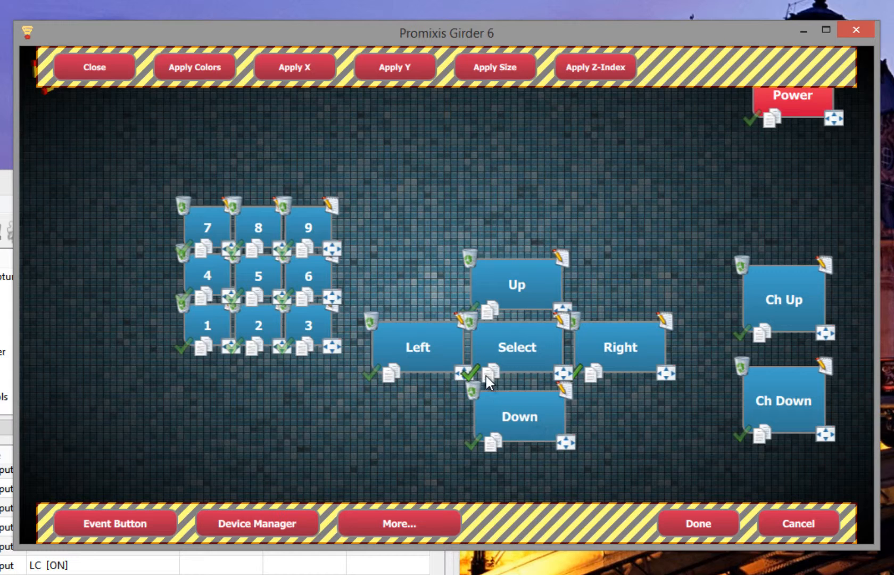
left_click(505, 420)
left_click(317, 68)
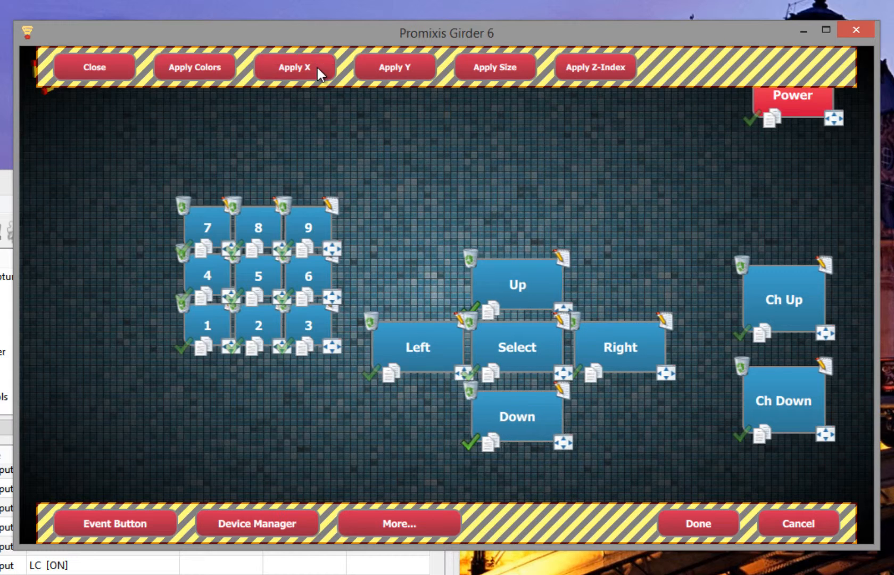
Step: Move the direction cluster higher, shift it together with the number block farther left and slightly lower, and finish editing
left_click_drag(359, 224, 666, 457)
left_click_drag(634, 330, 628, 287)
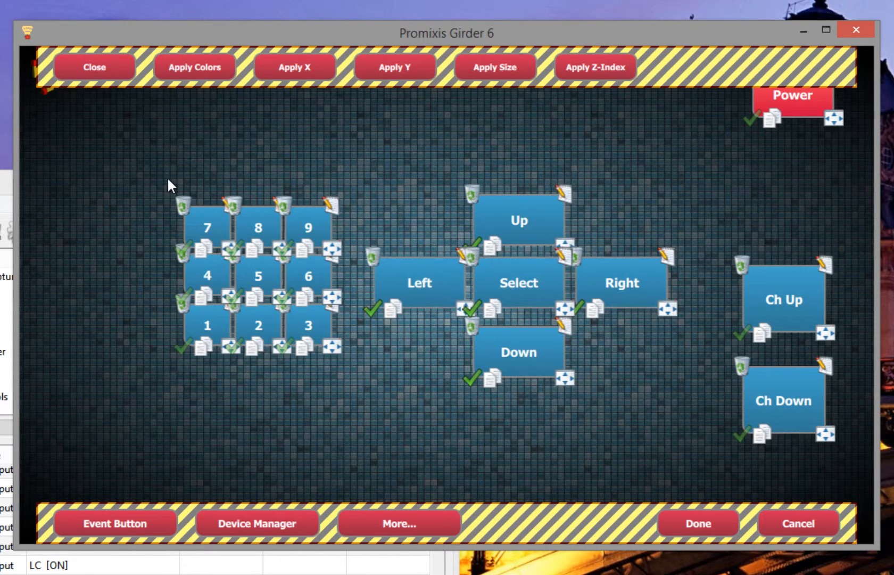
left_click_drag(145, 165, 359, 426)
left_click_drag(308, 274, 268, 293)
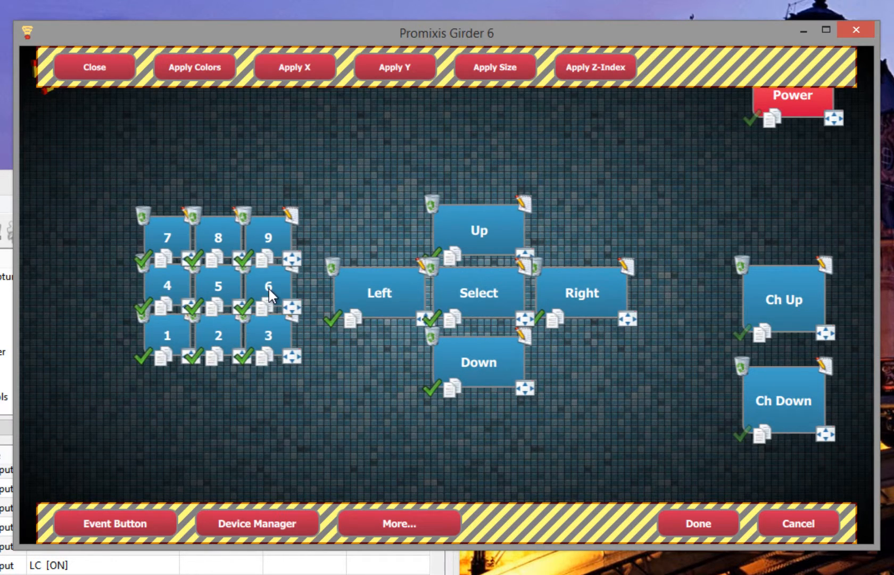
left_click(692, 527)
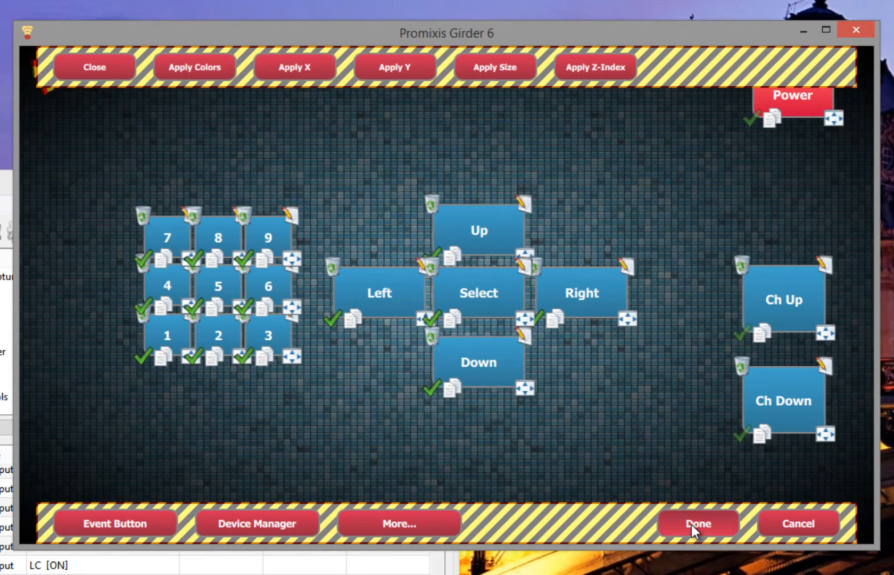